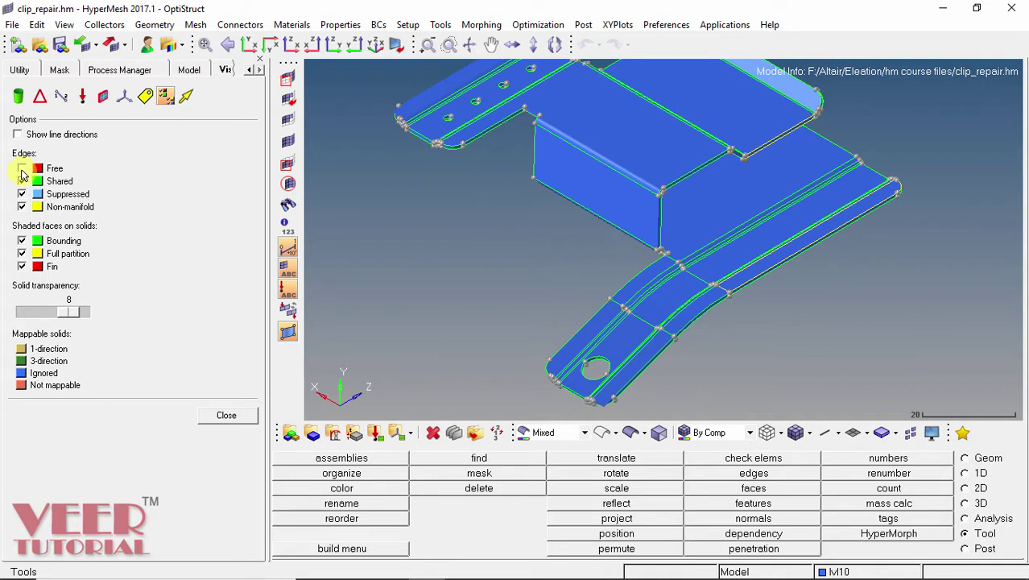
# Step: Show the clip's free edges in red with shared edges, then close the visualization options
pyautogui.click(22, 169)
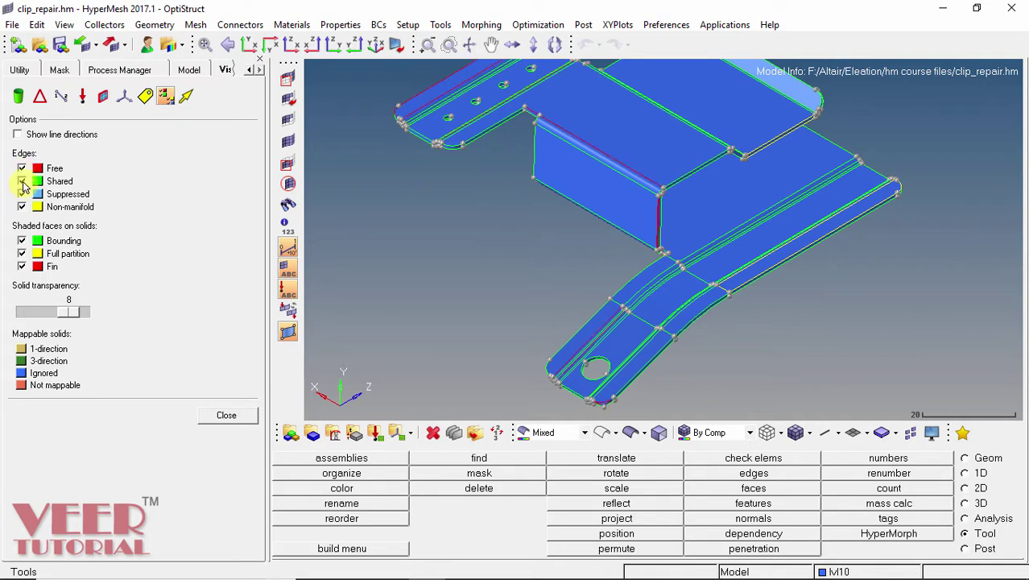
pyautogui.click(22, 181)
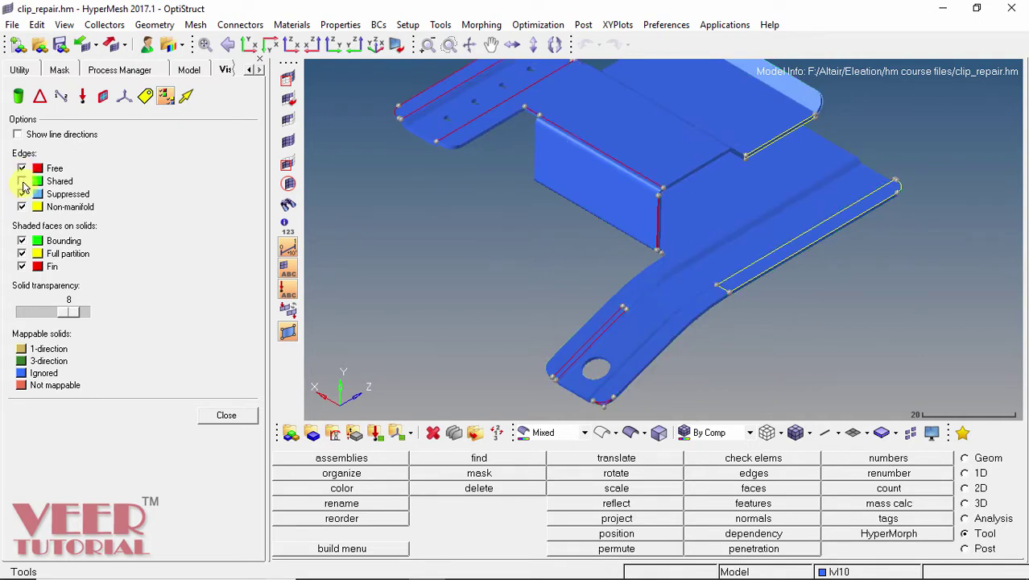
pyautogui.click(22, 181)
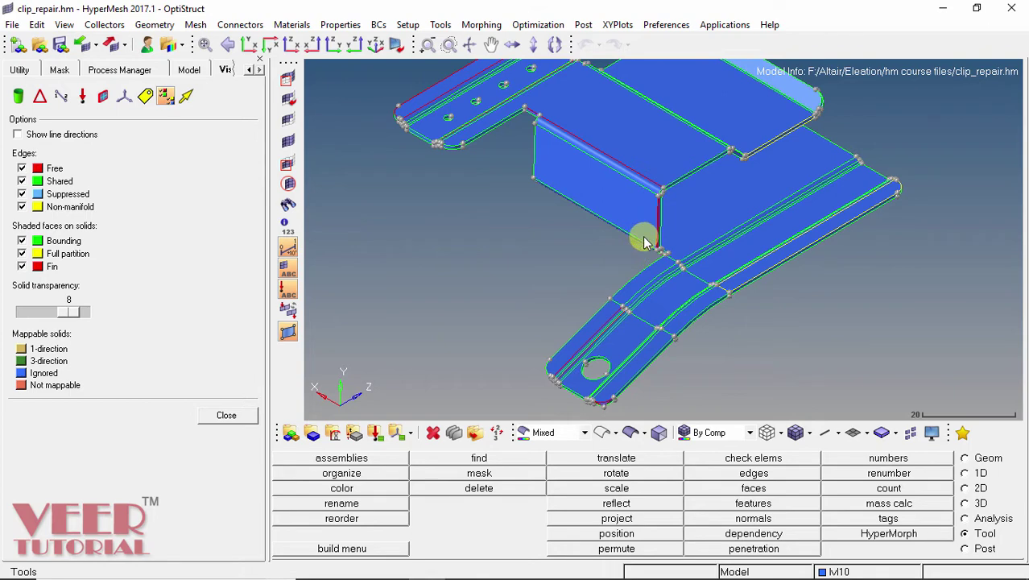
pyautogui.click(226, 415)
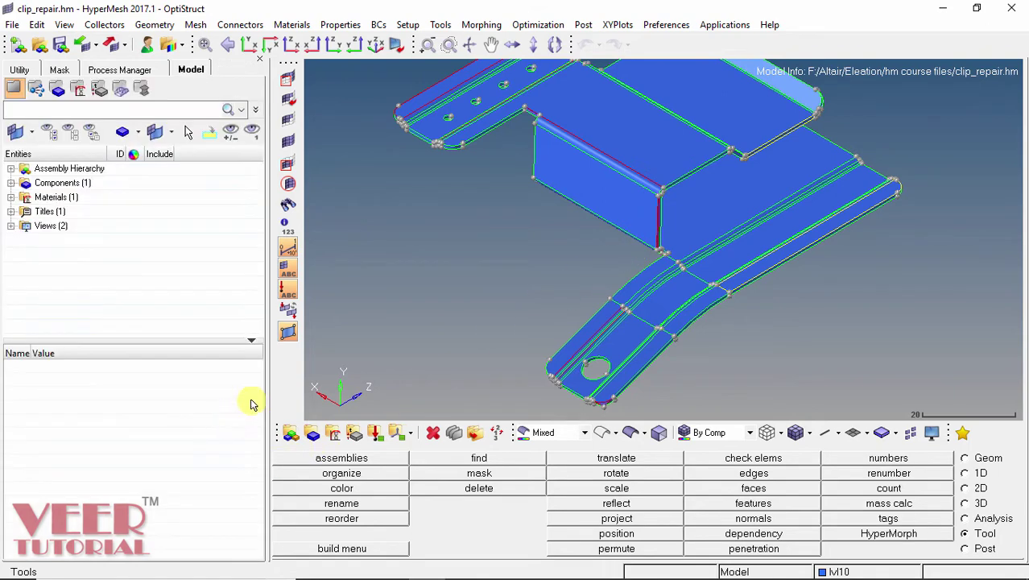
# Step: Zoom to the clip's rounded tip with its red free edges and switch to the Geom page
pyautogui.keyDown('ctrl'); pyautogui.moveTo(614, 422); pyautogui.dragTo(648, 372, button='right'); pyautogui.keyUp('ctrl')
pyautogui.scroll(5, 625, 360)
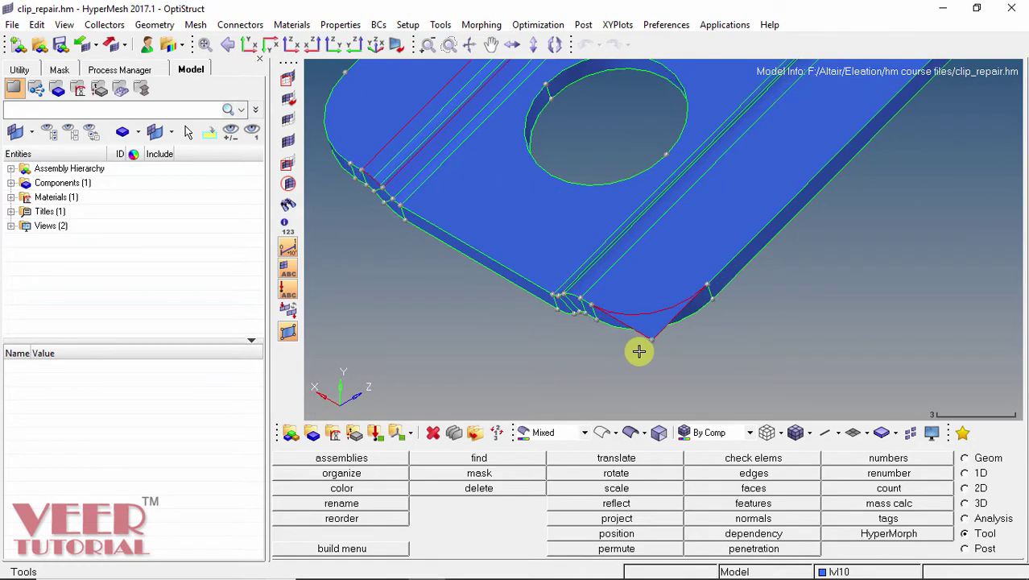
pyautogui.scroll(-2, 611, 387)
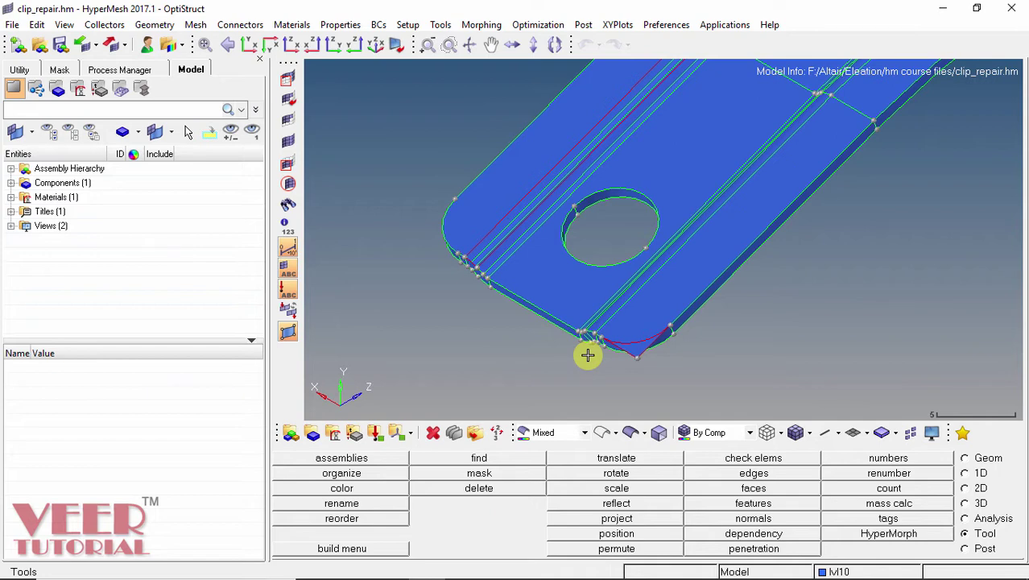
pyautogui.click(965, 458)
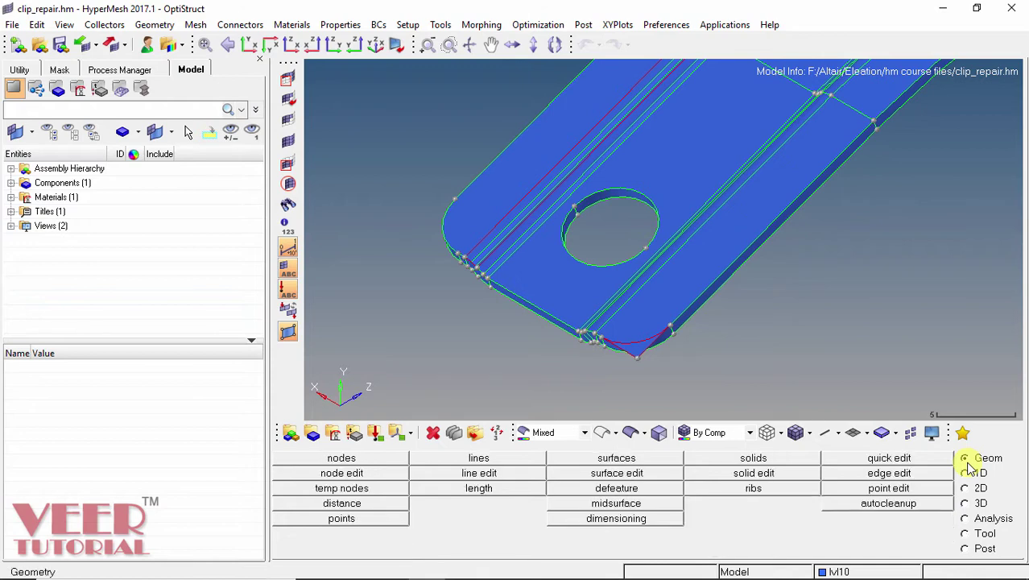
# Step: Trim the pointed corner surface at the clip tip along the curved red line with trim with lines
pyautogui.click(620, 473)
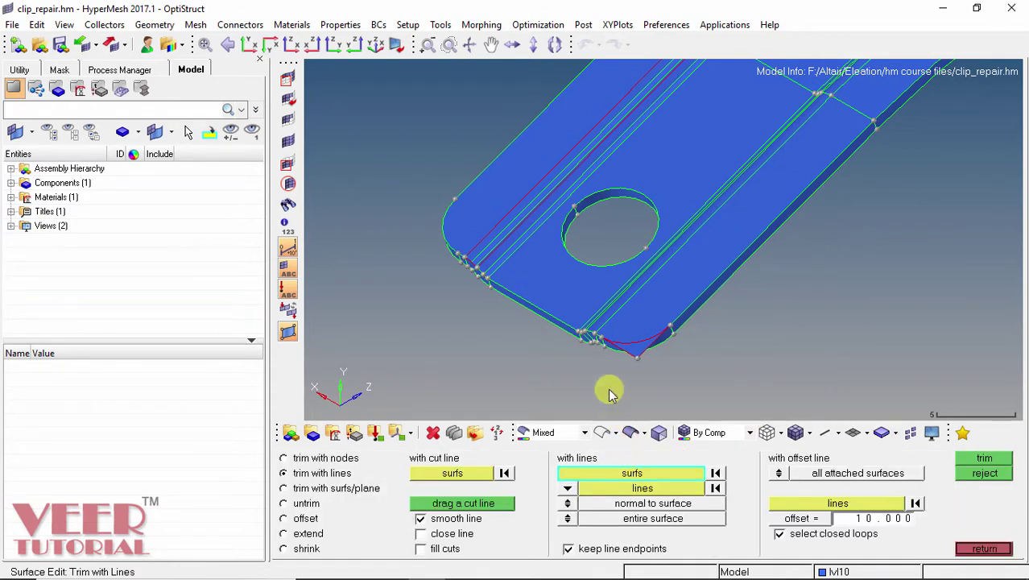
pyautogui.scroll(3, 642, 357)
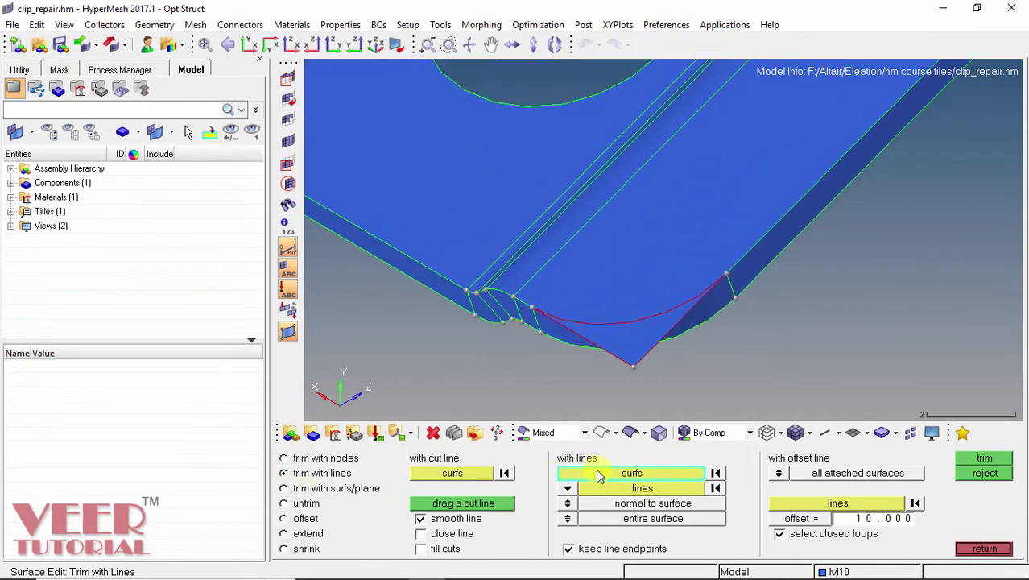
pyautogui.click(662, 266)
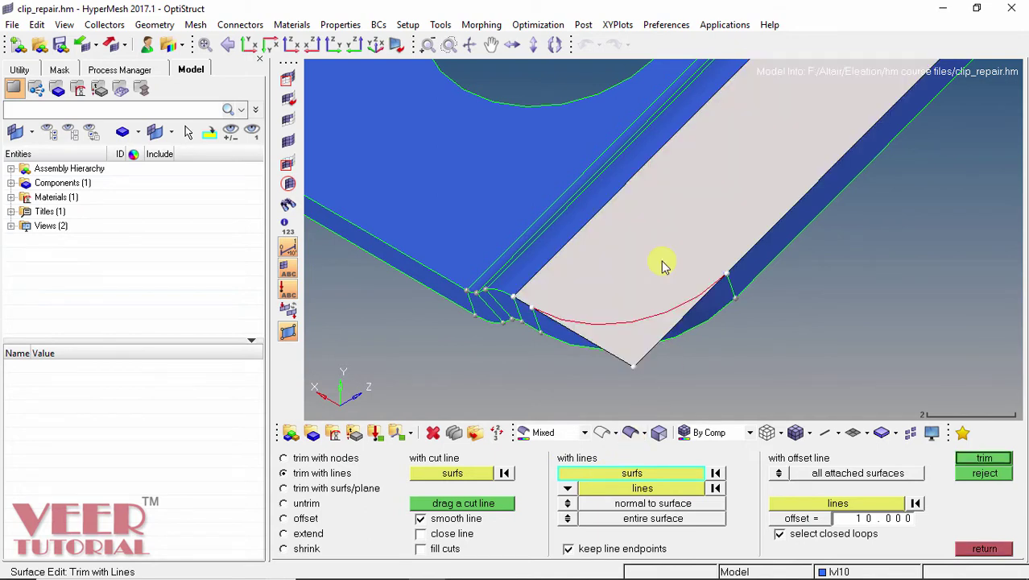
pyautogui.click(642, 489)
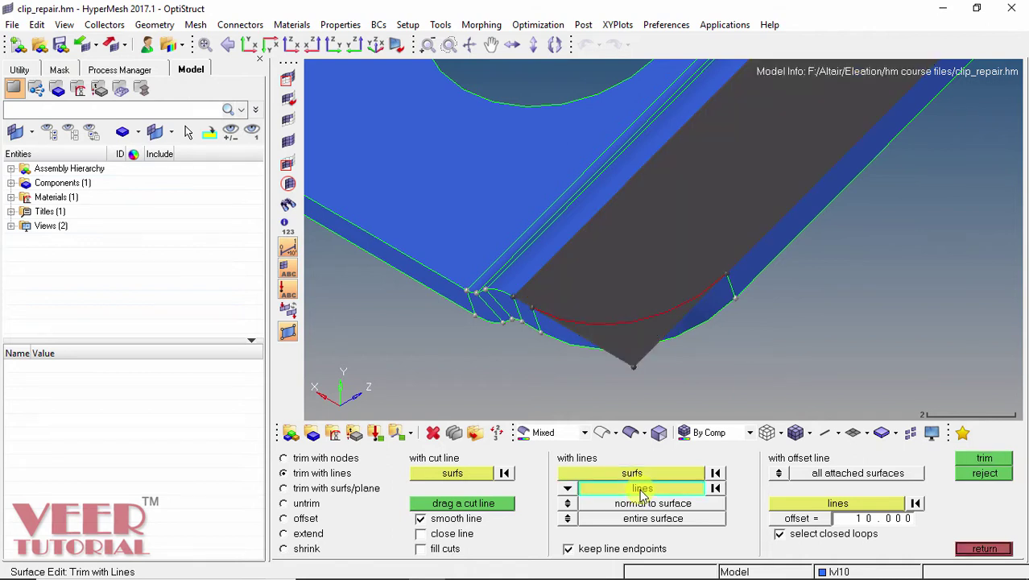
pyautogui.click(627, 319)
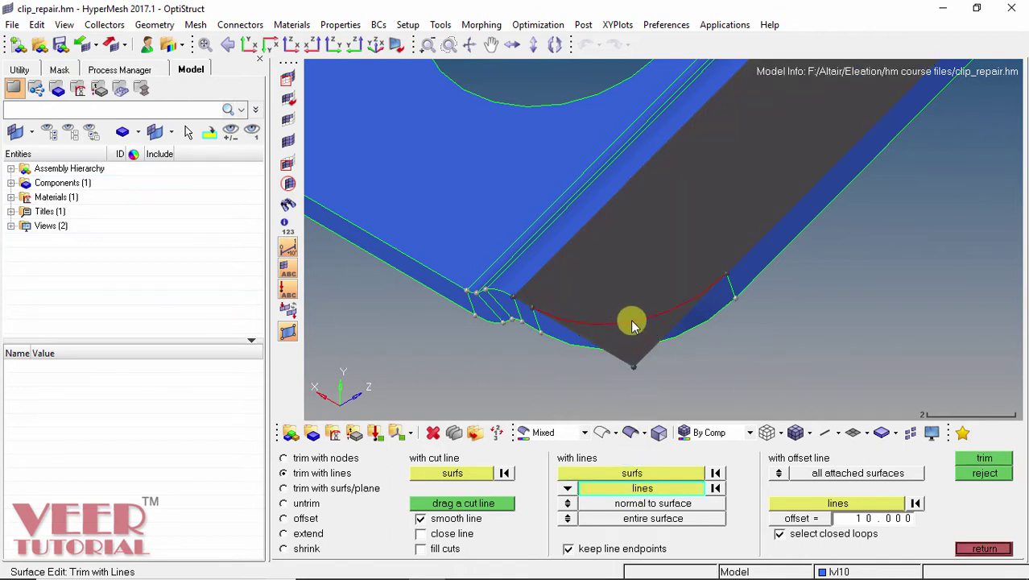
pyautogui.click(632, 325)
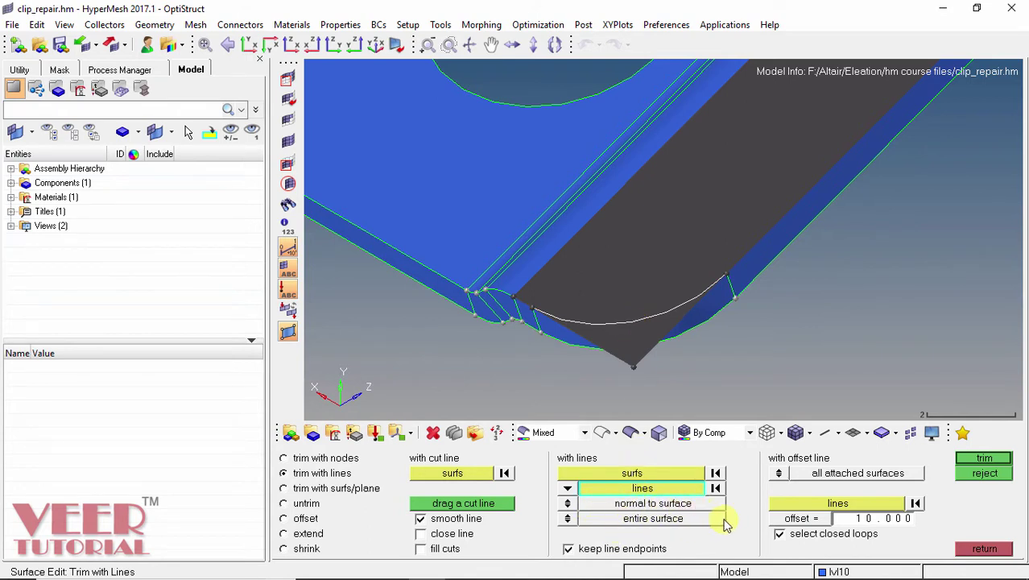
pyautogui.click(984, 459)
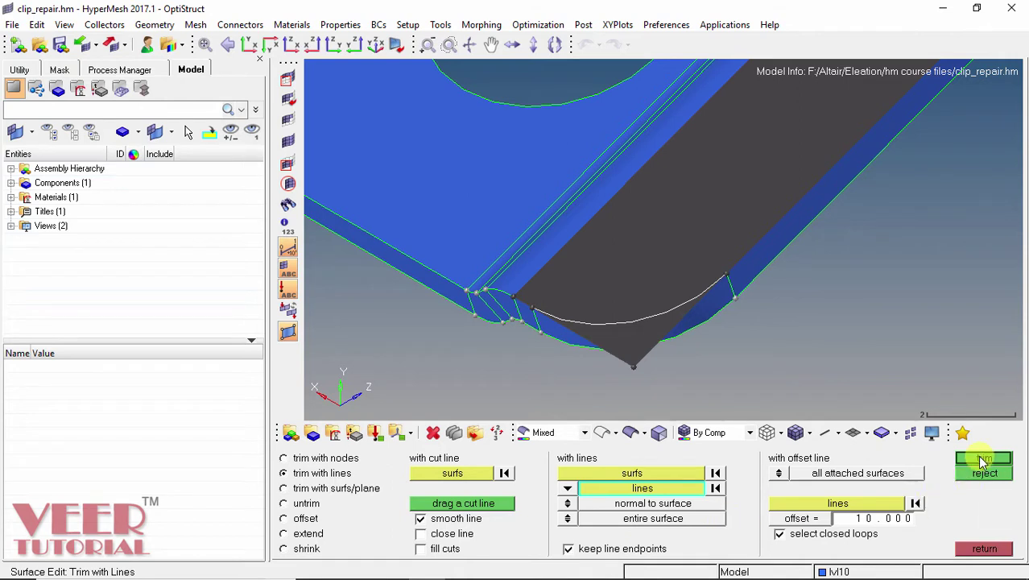
pyautogui.click(984, 548)
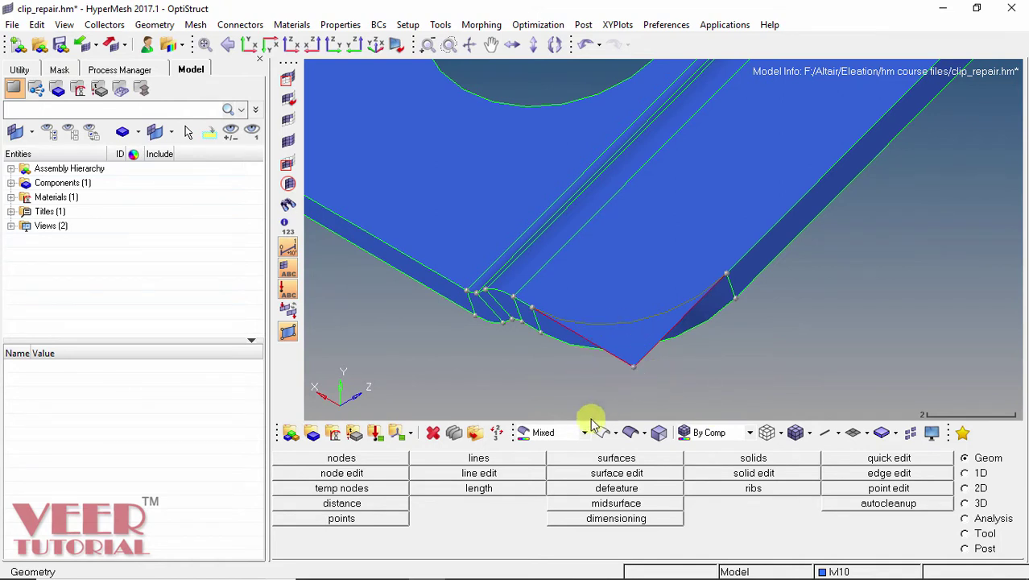
# Step: Delete the leftover pointed corner surface at the clip tip as a surfs entity
pyautogui.click(433, 435)
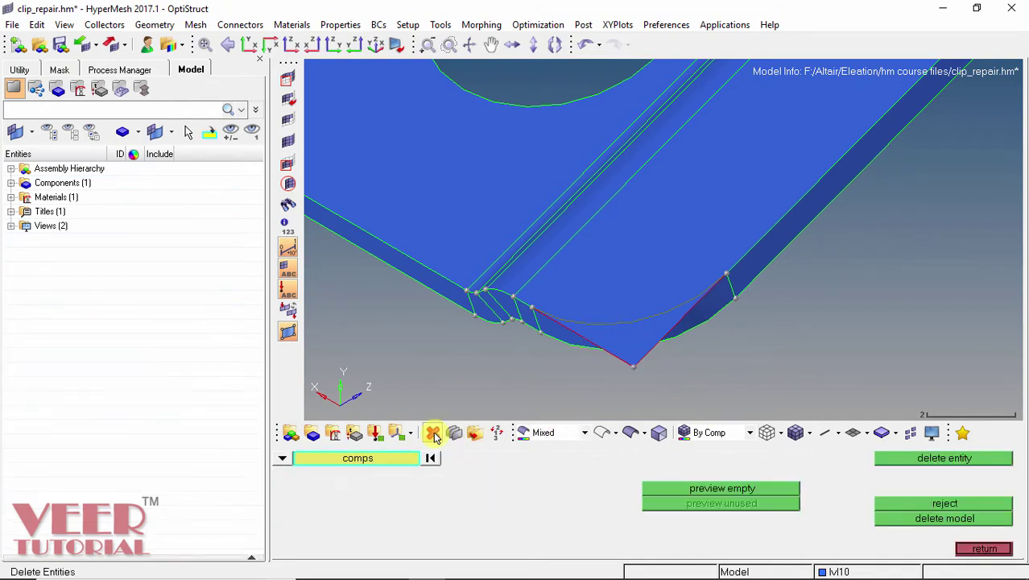
pyautogui.click(283, 459)
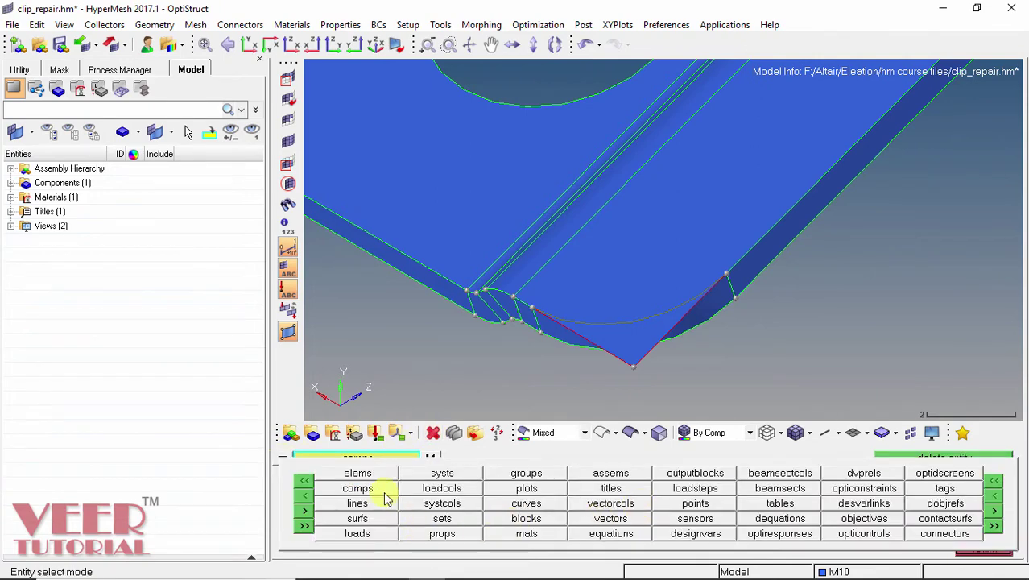
pyautogui.click(353, 520)
pyautogui.click(637, 344)
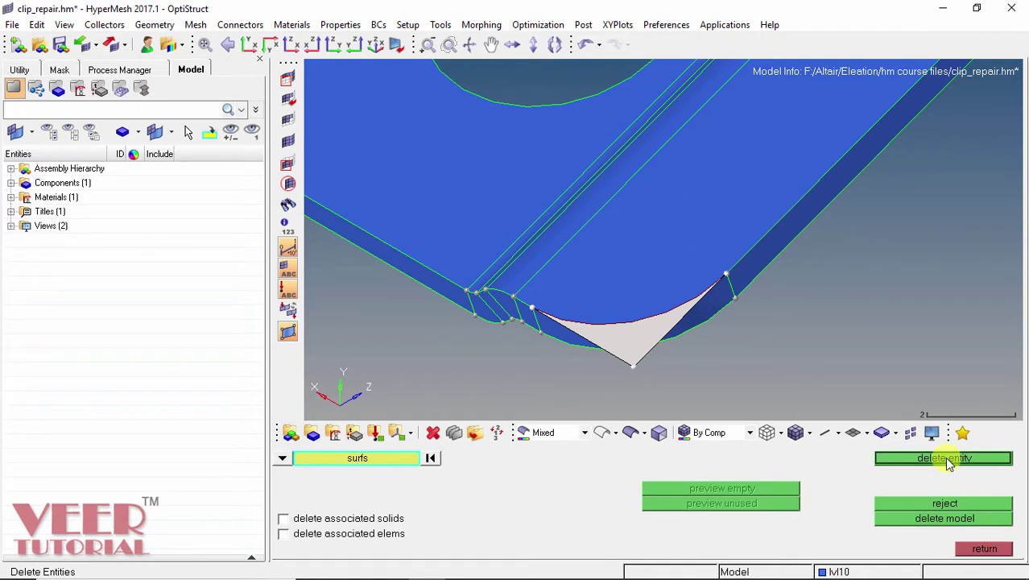
pyautogui.click(945, 457)
pyautogui.click(986, 548)
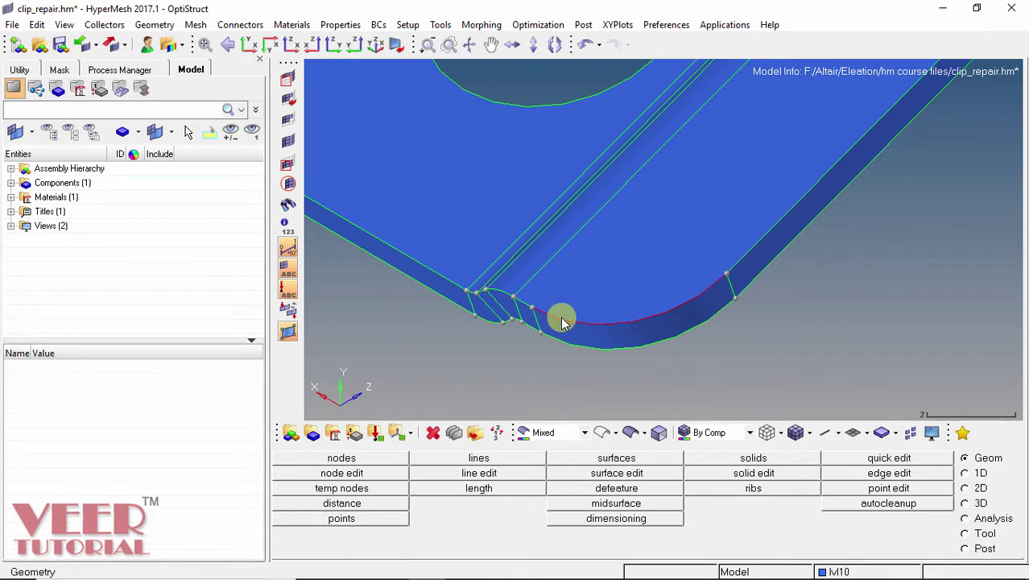
# Step: In quick edit, clear the 0.001 tolerance and toggle the rounded-tip free edge to shared
pyautogui.click(880, 457)
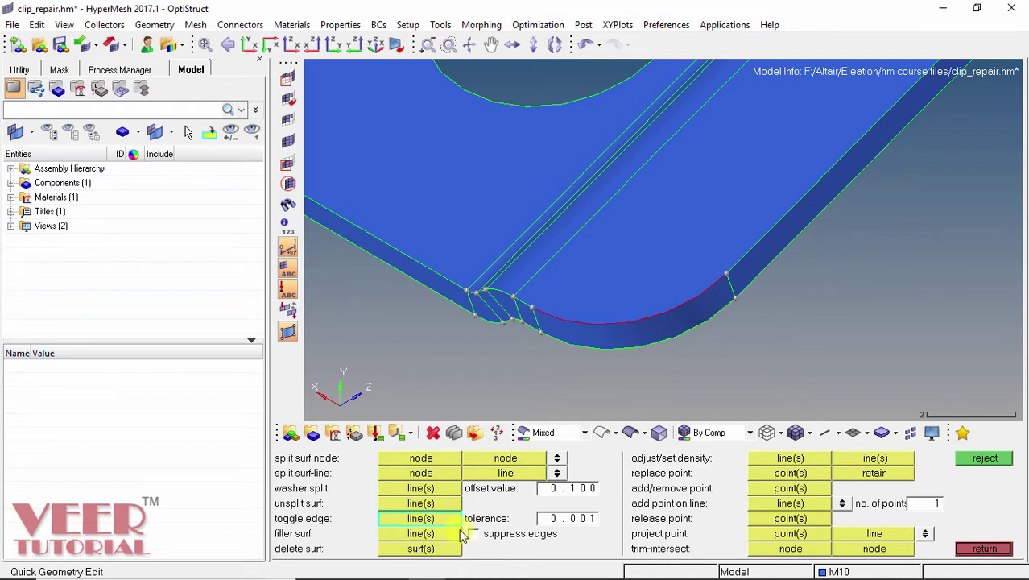
pyautogui.click(578, 521)
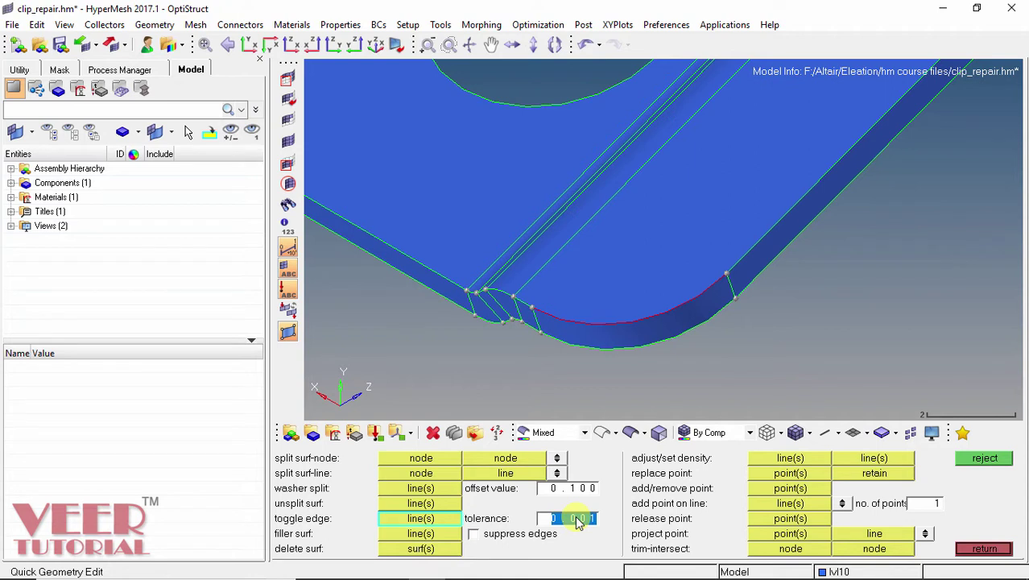
pyautogui.press('BackSpace')
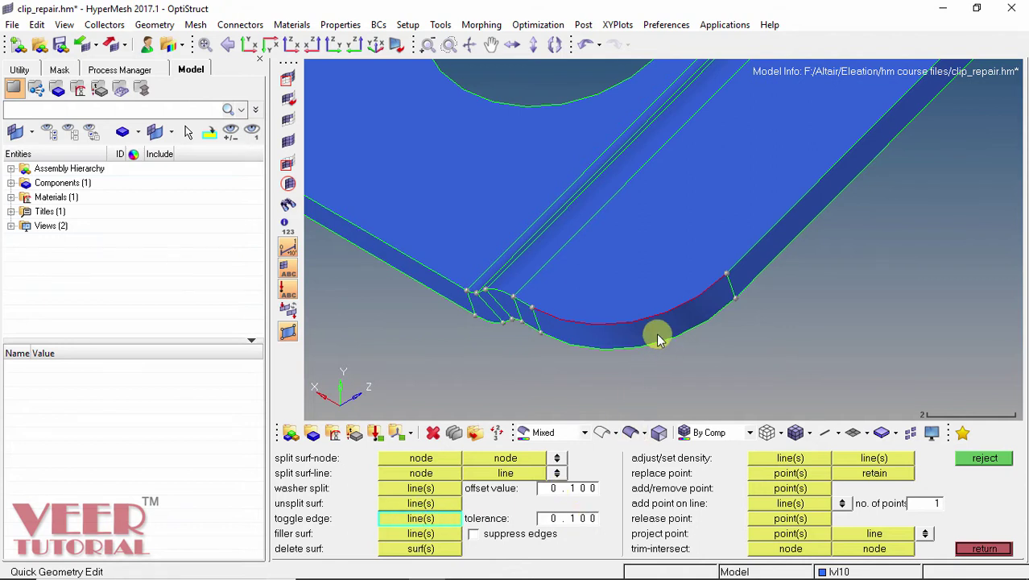
pyautogui.click(631, 323)
pyautogui.click(631, 323)
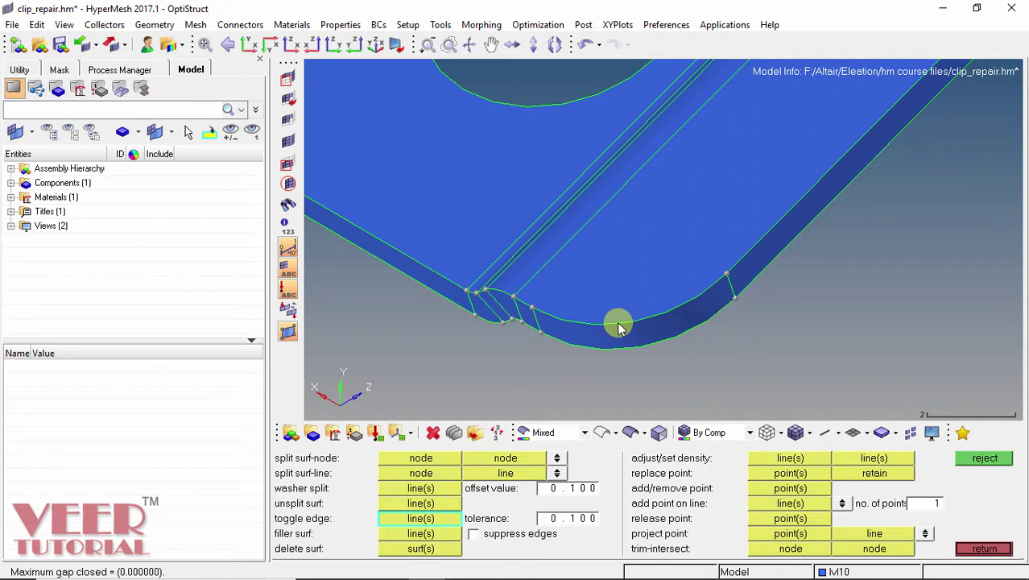
pyautogui.click(984, 548)
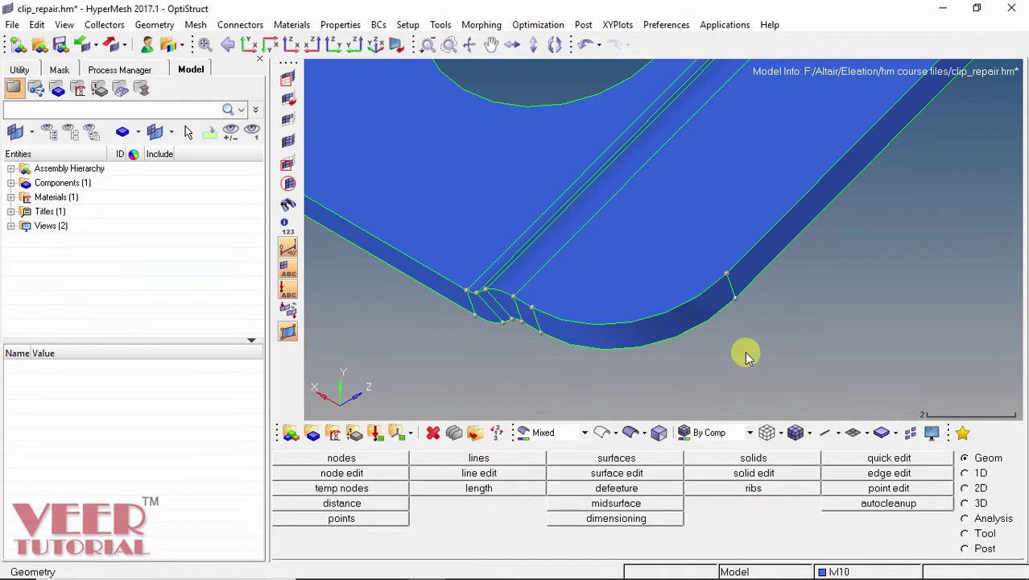
# Step: Rotate to the clip end, reopen quick edit and pick the long red free edge near the hole
pyautogui.scroll(-3, 773, 358)
pyautogui.keyDown('ctrl'); pyautogui.moveTo(784, 359); pyautogui.dragTo(774, 353); pyautogui.keyUp('ctrl')
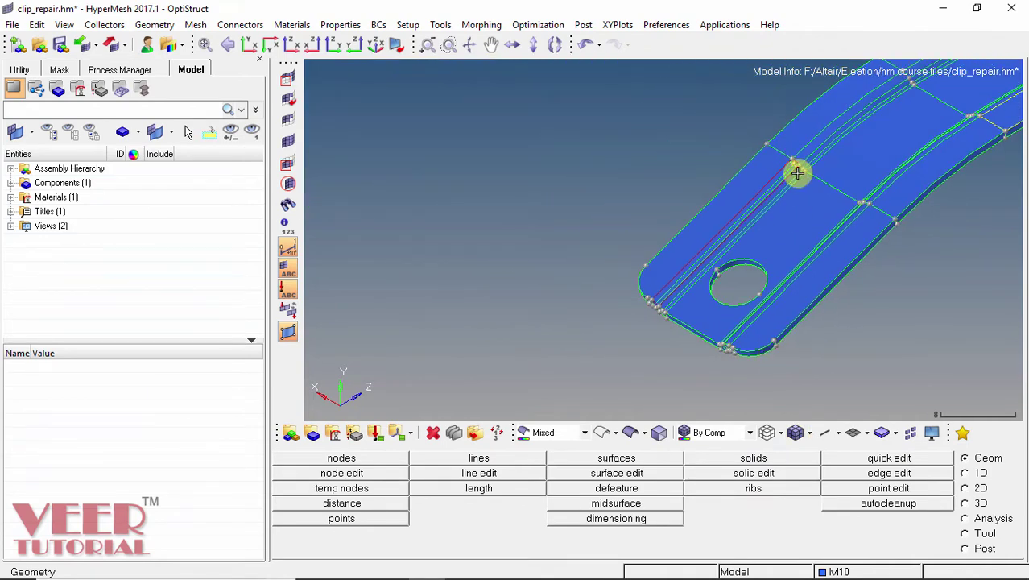
pyautogui.scroll(4, 786, 170)
pyautogui.scroll(-2, 580, 395)
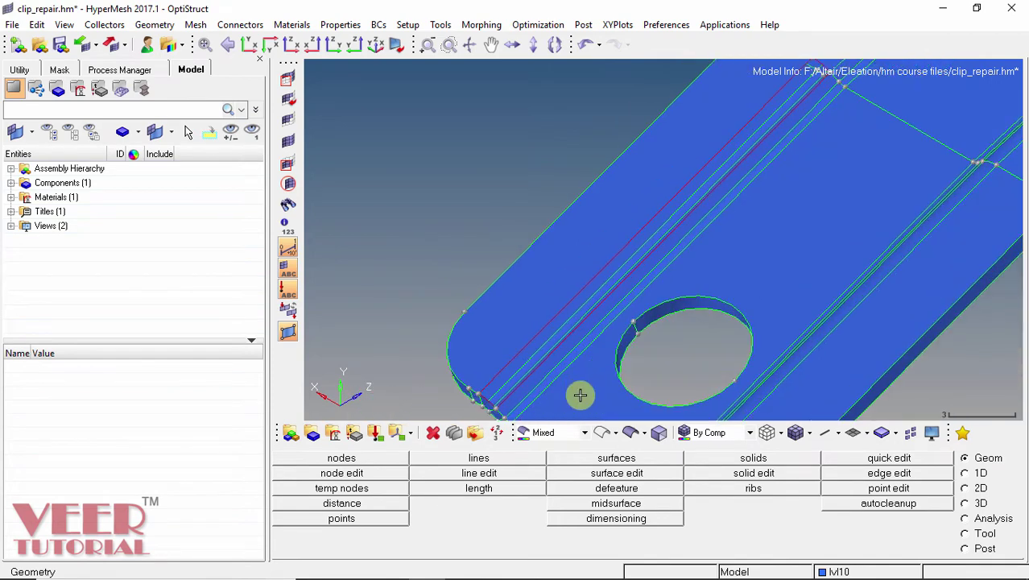
pyautogui.click(885, 459)
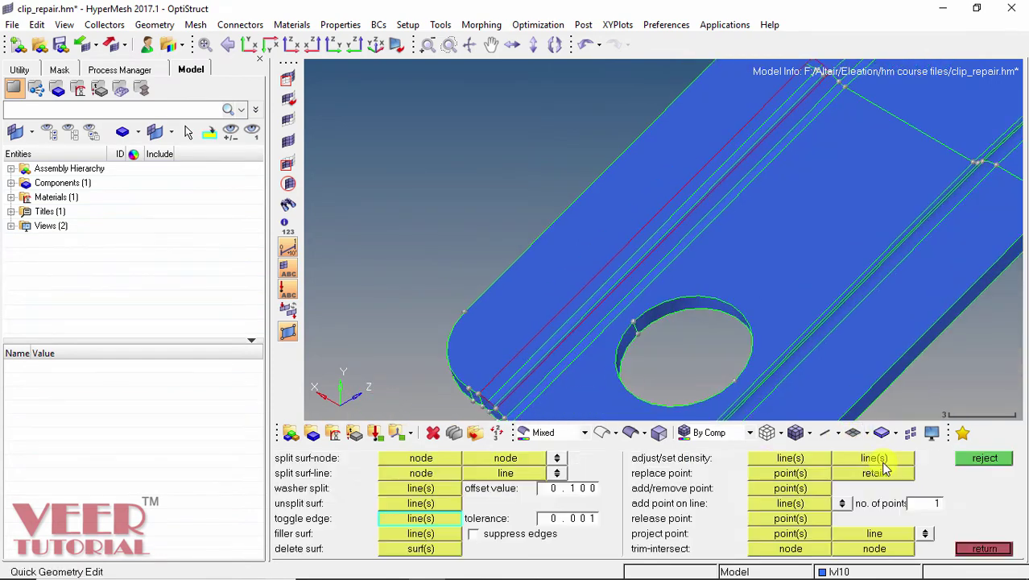
pyautogui.click(564, 310)
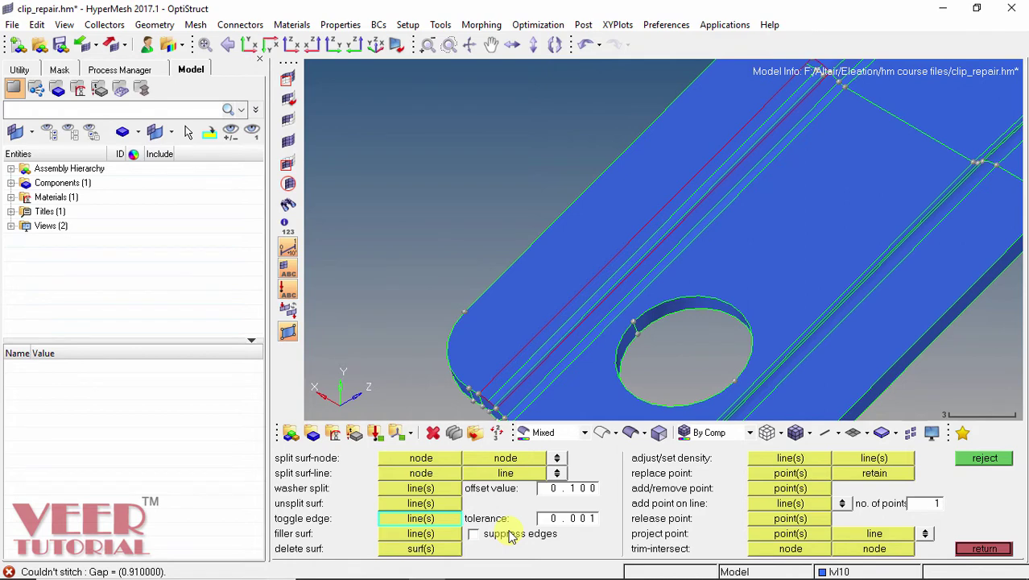
# Step: Set the toggle tolerance to 0.100 and decline stitching the edge across its 0.91 gap
pyautogui.click(577, 521)
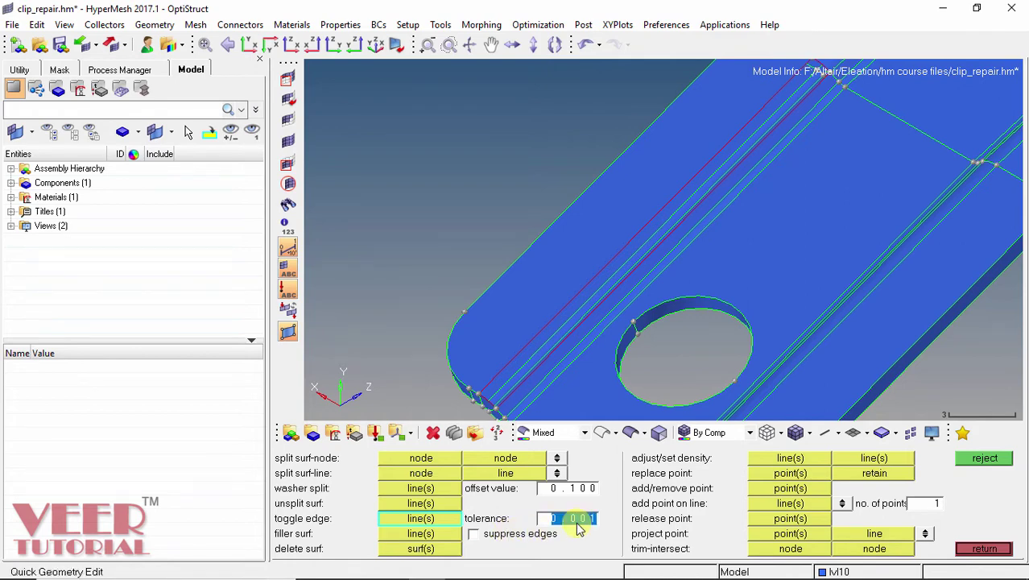
pyautogui.write('0')
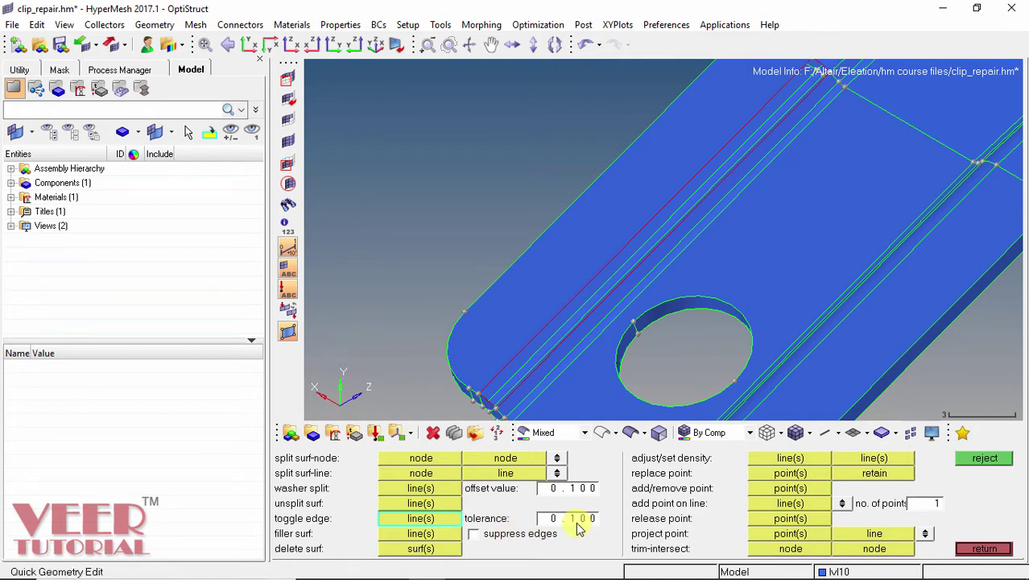
pyautogui.click(547, 328)
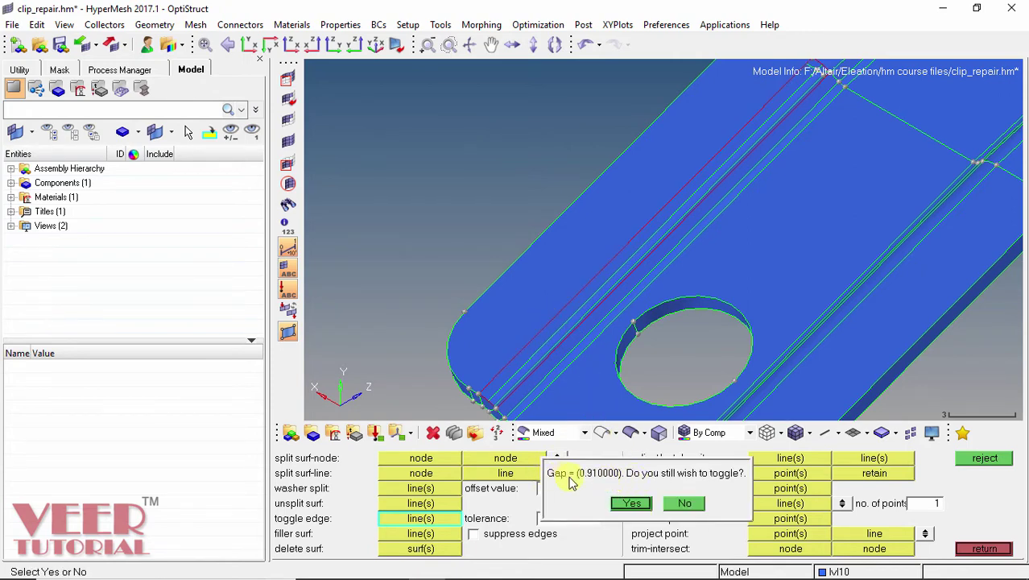
pyautogui.click(686, 504)
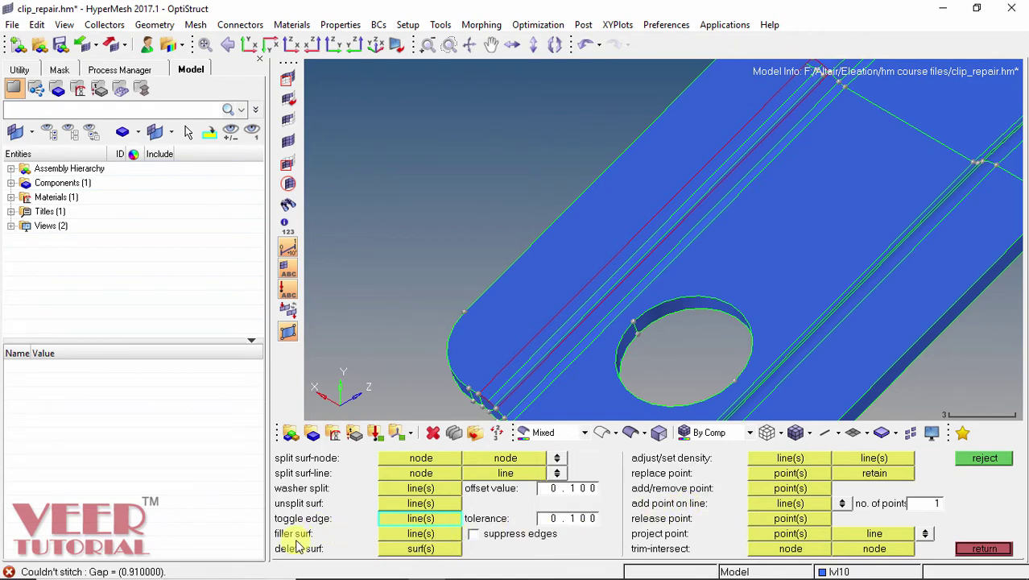
pyautogui.scroll(-2, 482, 311)
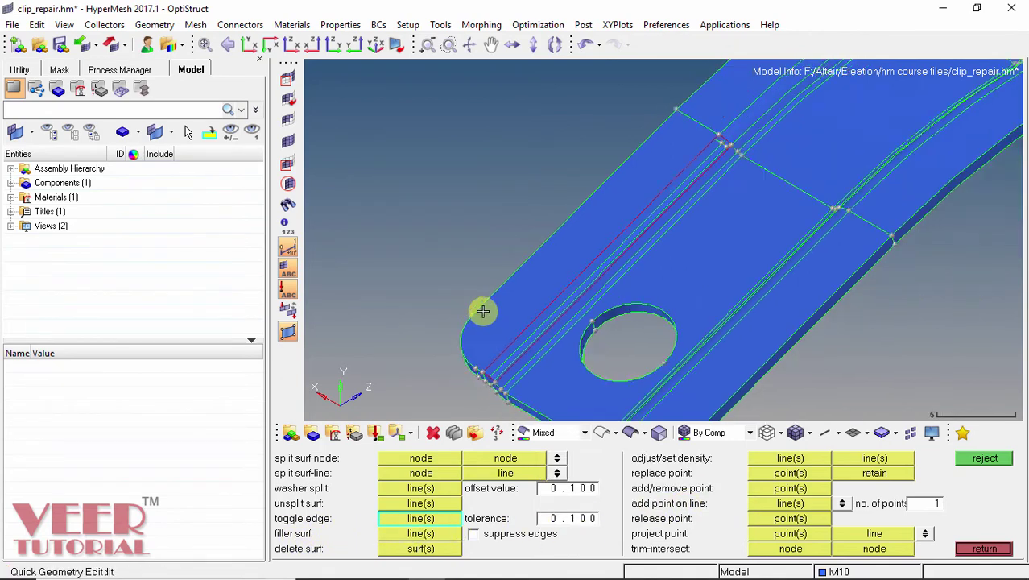
pyautogui.keyDown('ctrl'); pyautogui.moveTo(482, 311); pyautogui.dragTo(594, 164); pyautogui.keyUp('ctrl')
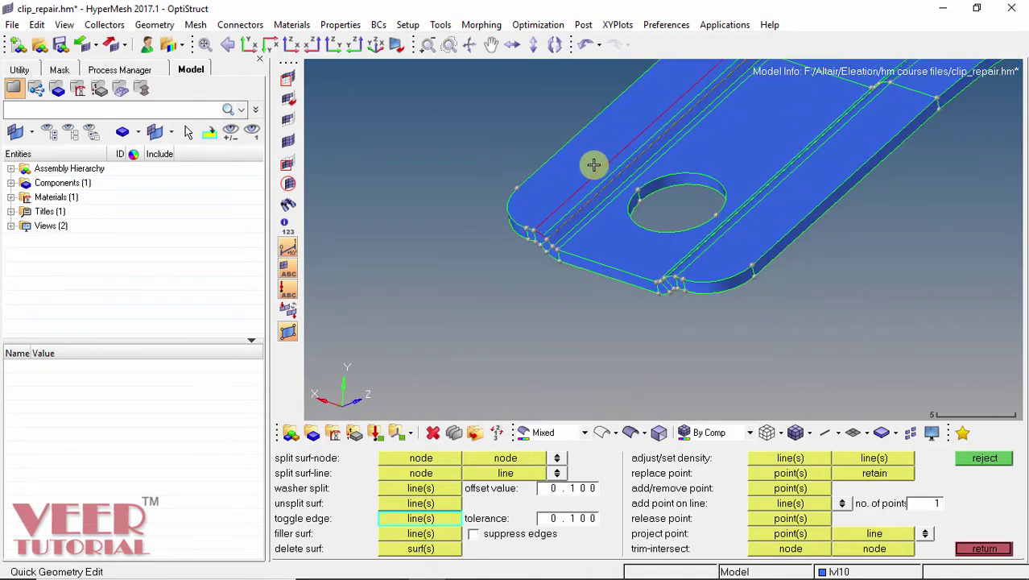
pyautogui.scroll(3, 594, 165)
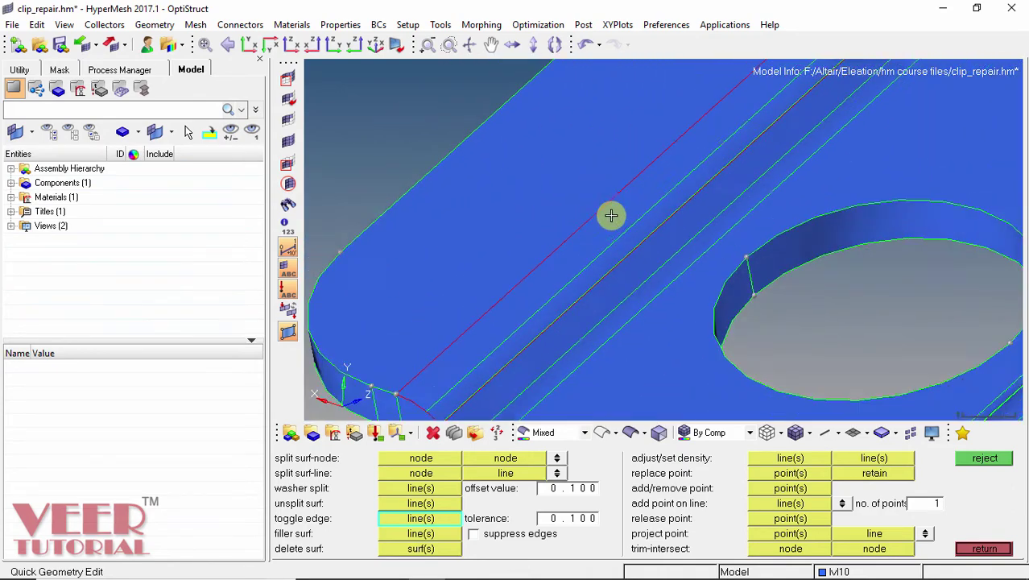
pyautogui.scroll(-3, 611, 215)
# Step: Activate filler surf line selection and bring the vertical red edge pair at the wall base into view
pyautogui.click(418, 534)
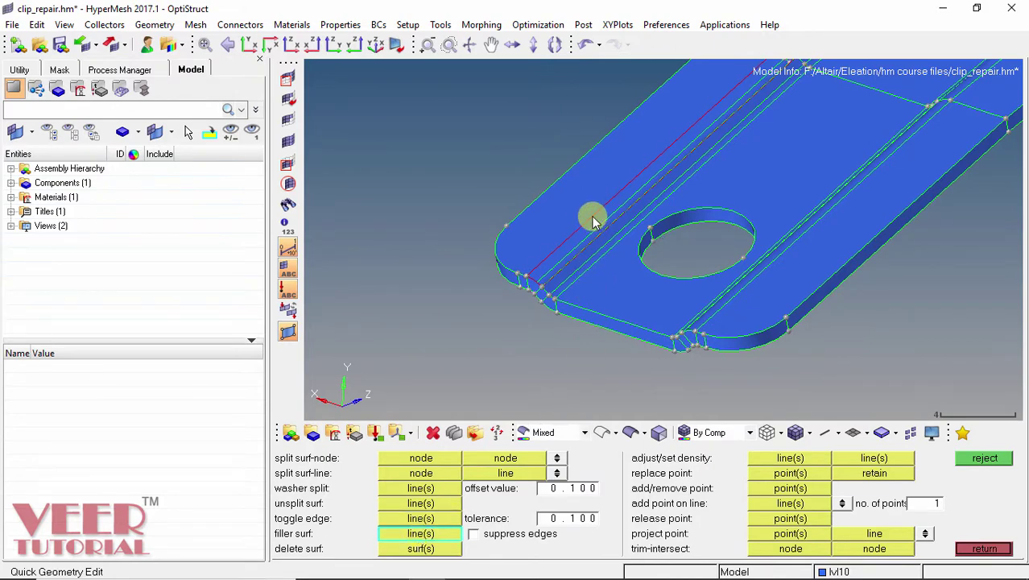
pyautogui.scroll(2, 608, 232)
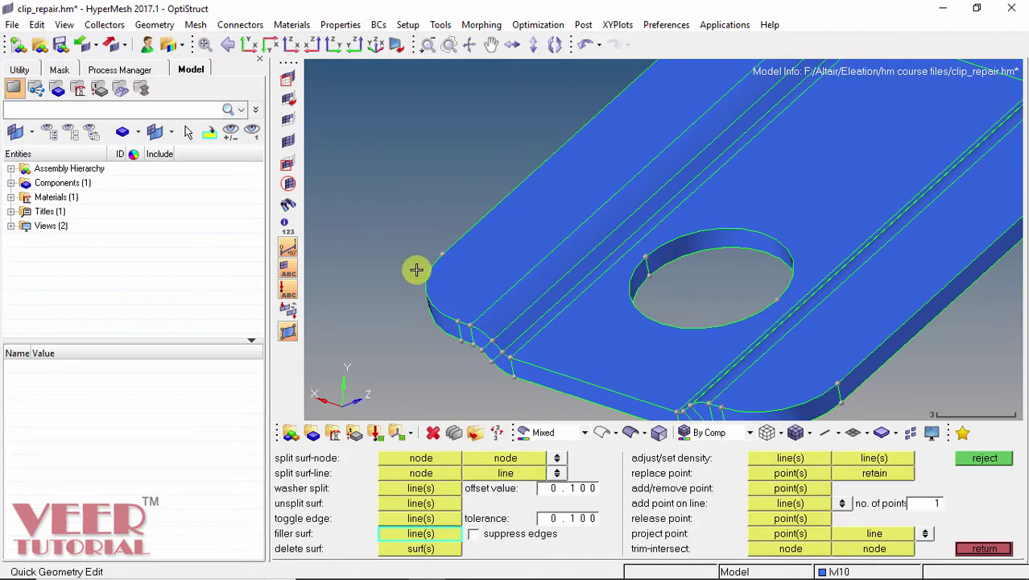
pyautogui.scroll(-5, 409, 304)
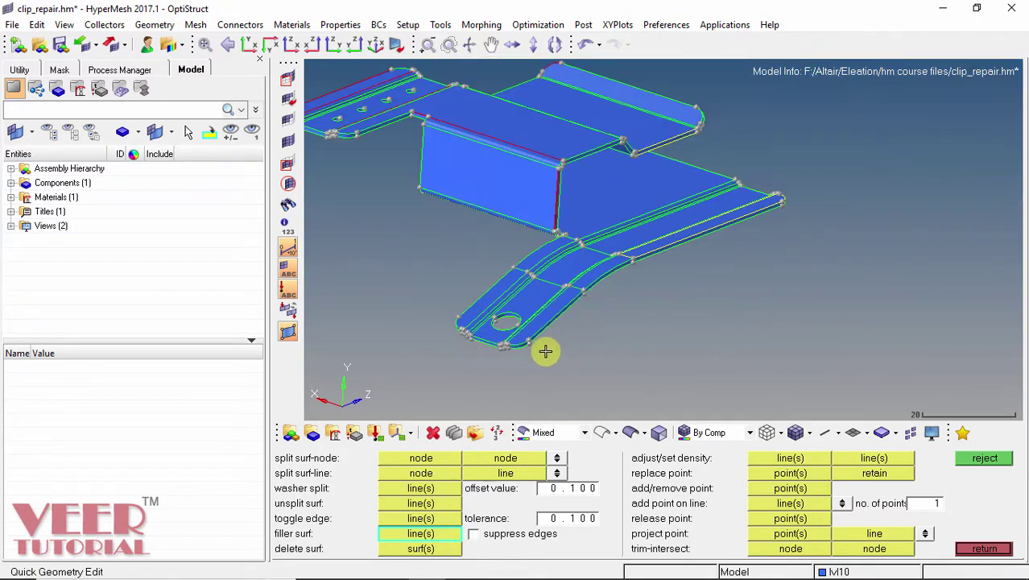
pyautogui.scroll(3, 558, 177)
pyautogui.scroll(1, 560, 222)
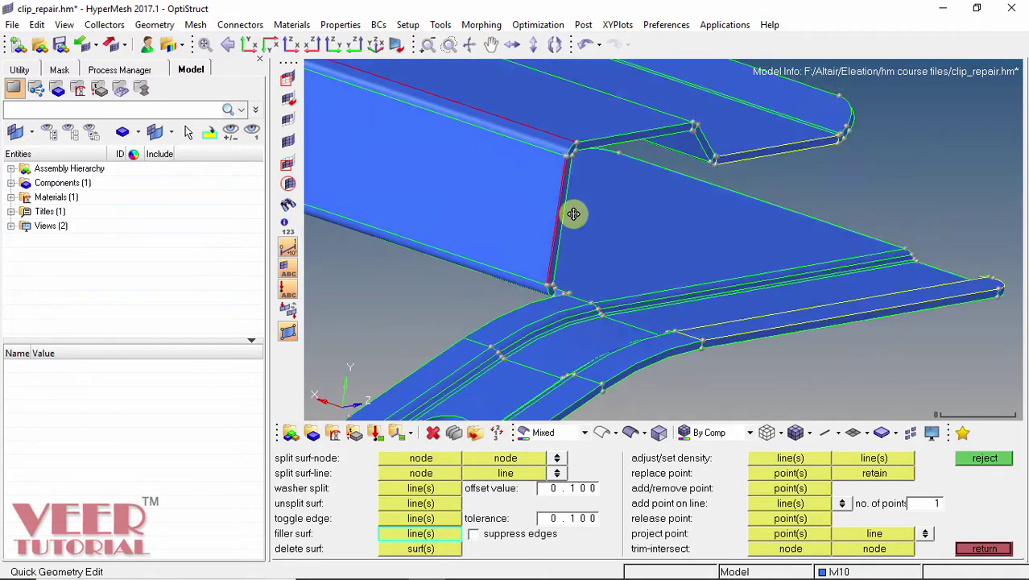
pyautogui.scroll(2, 612, 235)
pyautogui.scroll(3, 614, 237)
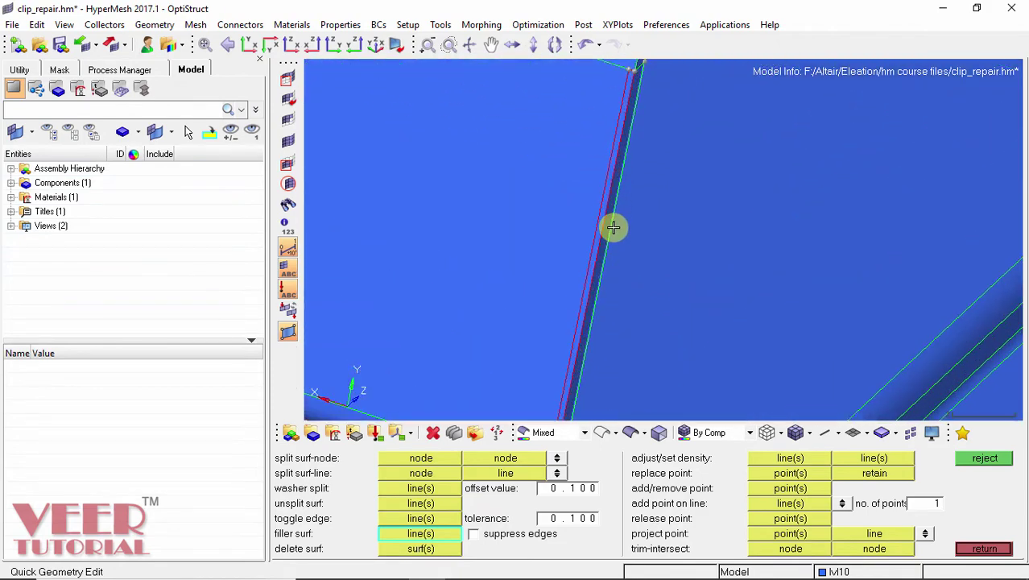
pyautogui.scroll(-5, 613, 228)
pyautogui.keyDown('ctrl'); pyautogui.moveTo(614, 214); pyautogui.dragTo(668, 280); pyautogui.keyUp('ctrl')
pyautogui.scroll(2, 738, 94)
pyautogui.scroll(2, 701, 78)
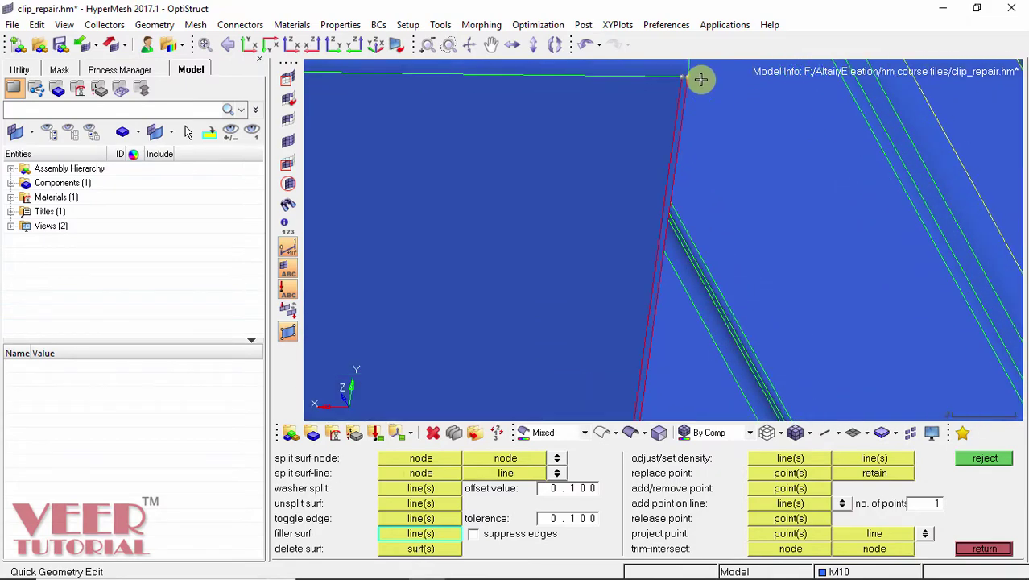
pyautogui.scroll(-2, 691, 80)
pyautogui.scroll(-2, 659, 113)
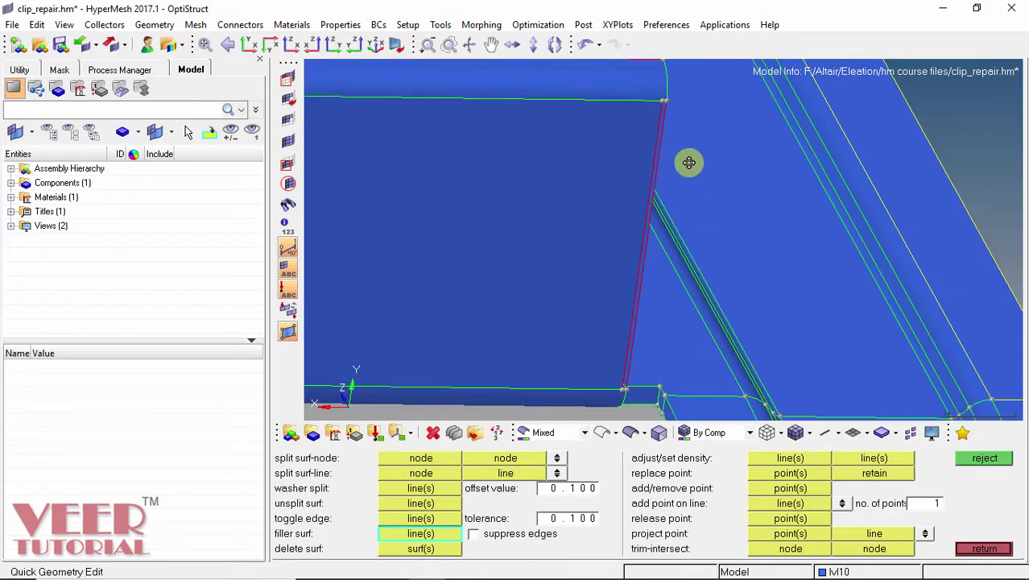
pyautogui.keyDown('ctrl'); pyautogui.moveTo(689, 162); pyautogui.dragTo(666, 152); pyautogui.keyUp('ctrl')
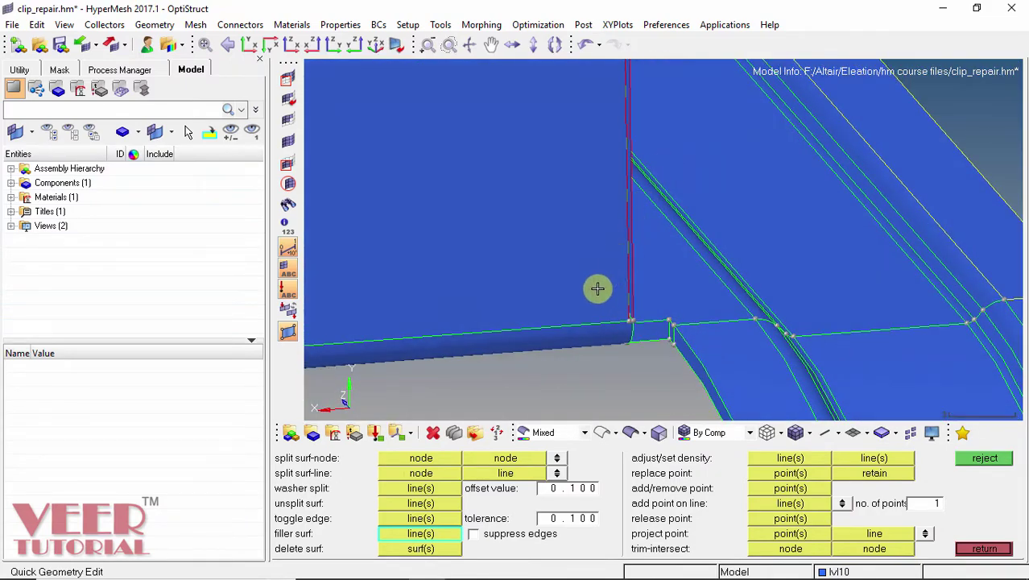
pyautogui.keyDown('ctrl'); pyautogui.moveTo(529, 372); pyautogui.dragTo(532, 384); pyautogui.keyUp('ctrl')
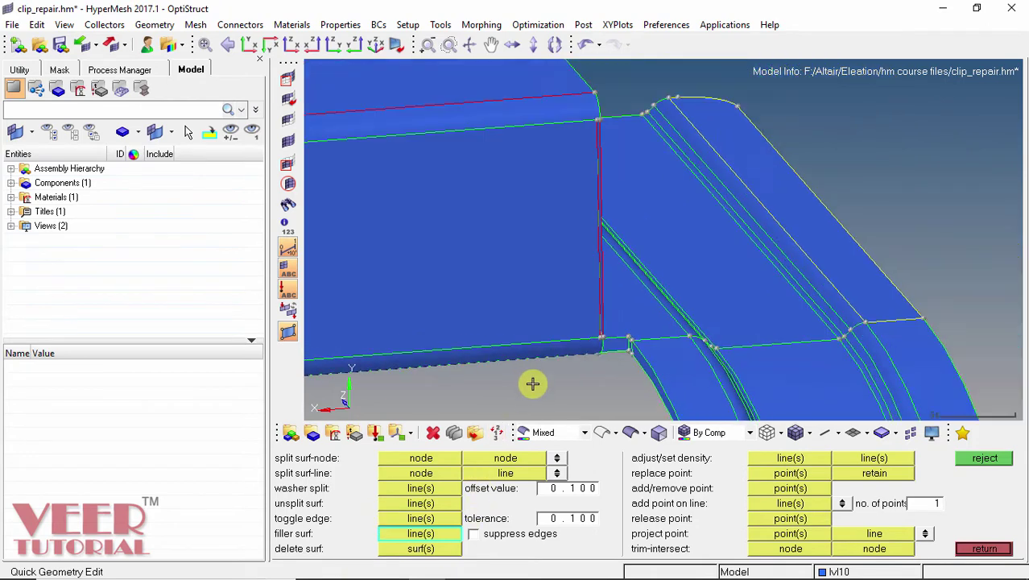
# Step: Toggle the vertical edge pair to shared, revert it to free, and leave quick edit
pyautogui.scroll(3, 596, 189)
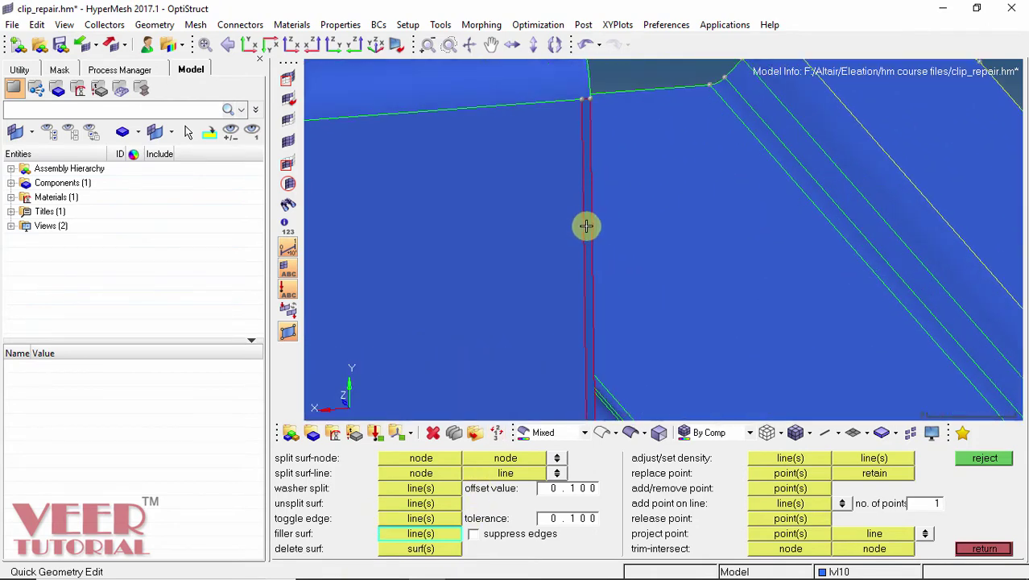
pyautogui.click(587, 225)
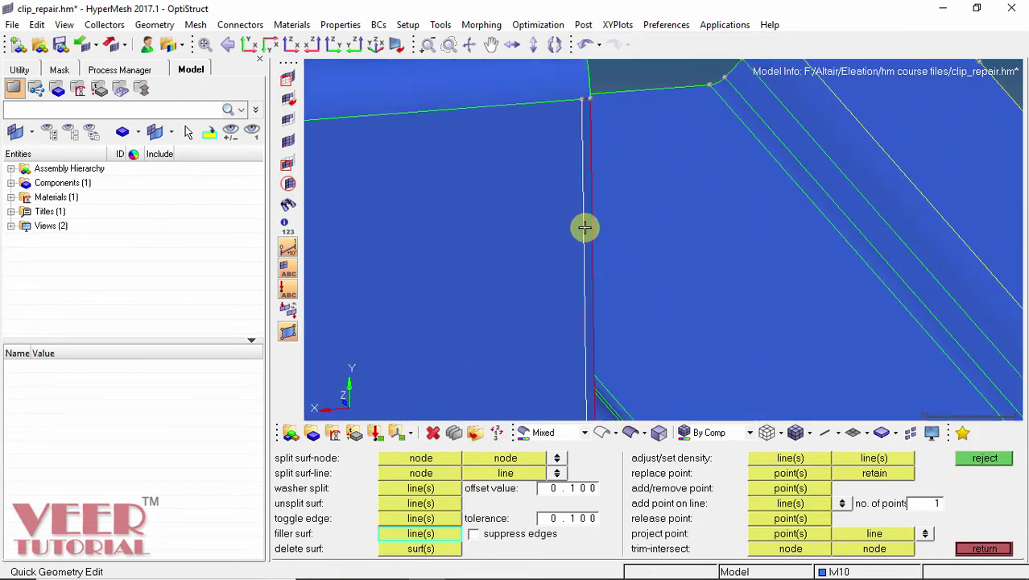
pyautogui.click(635, 246)
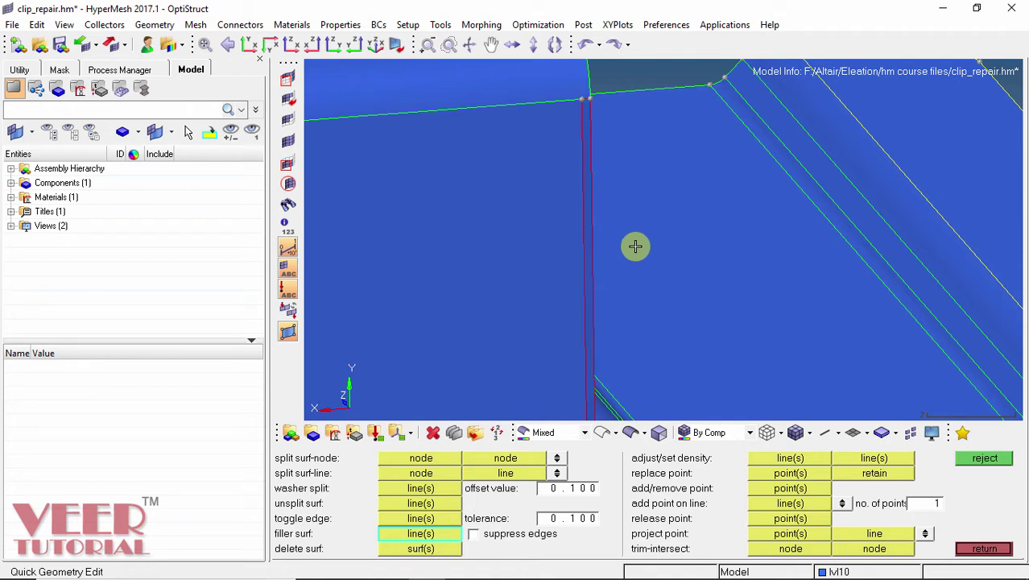
pyautogui.click(984, 549)
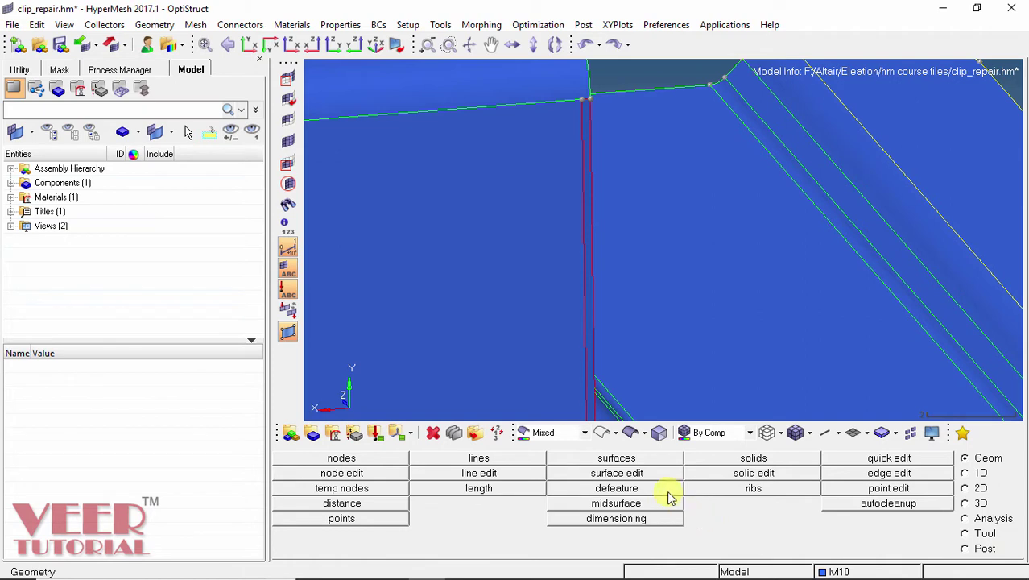
# Step: Build a ruled surface bridging the two long vertical edges, then return to the Geom page
pyautogui.click(616, 458)
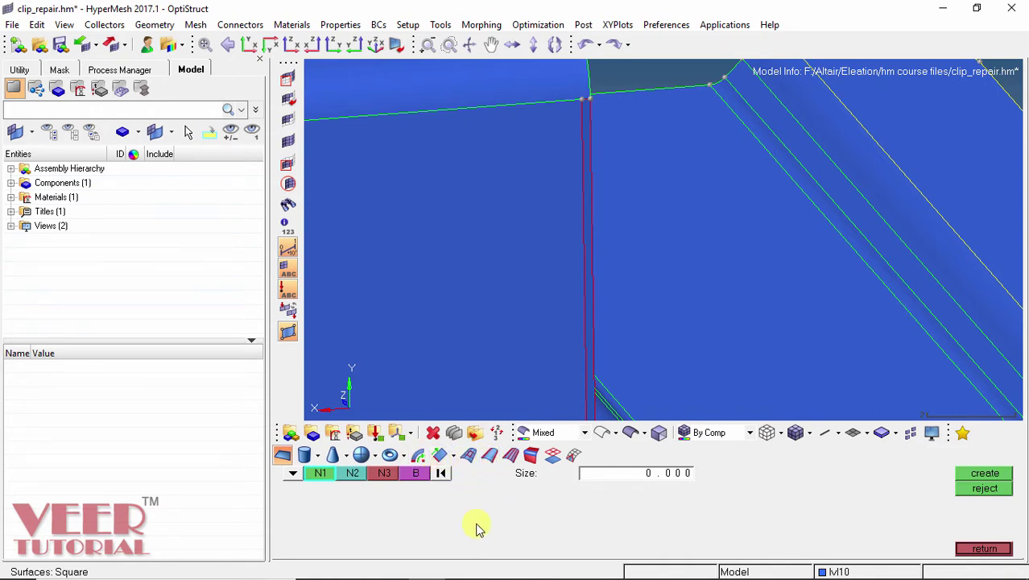
pyautogui.click(487, 456)
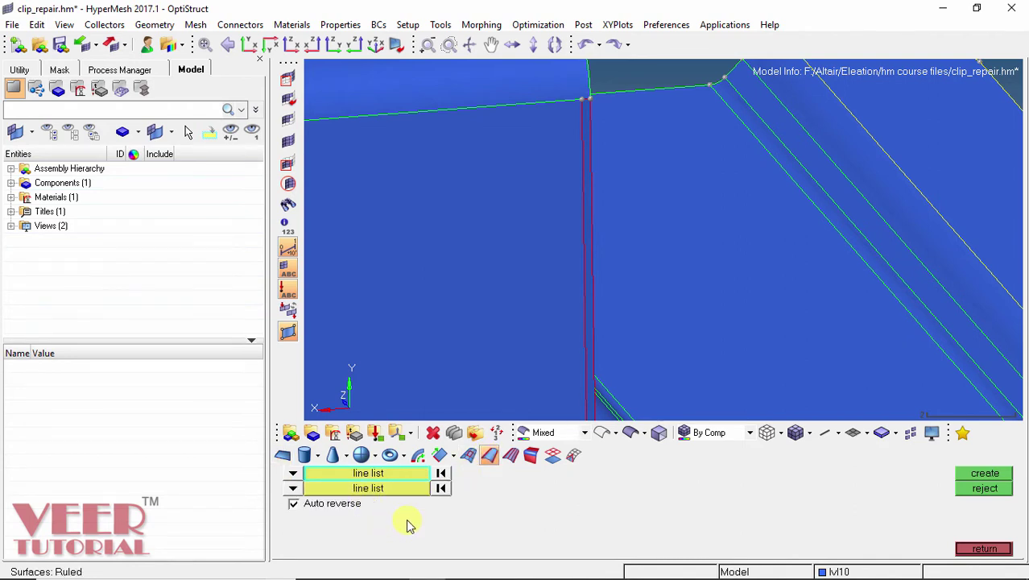
pyautogui.scroll(3, 616, 172)
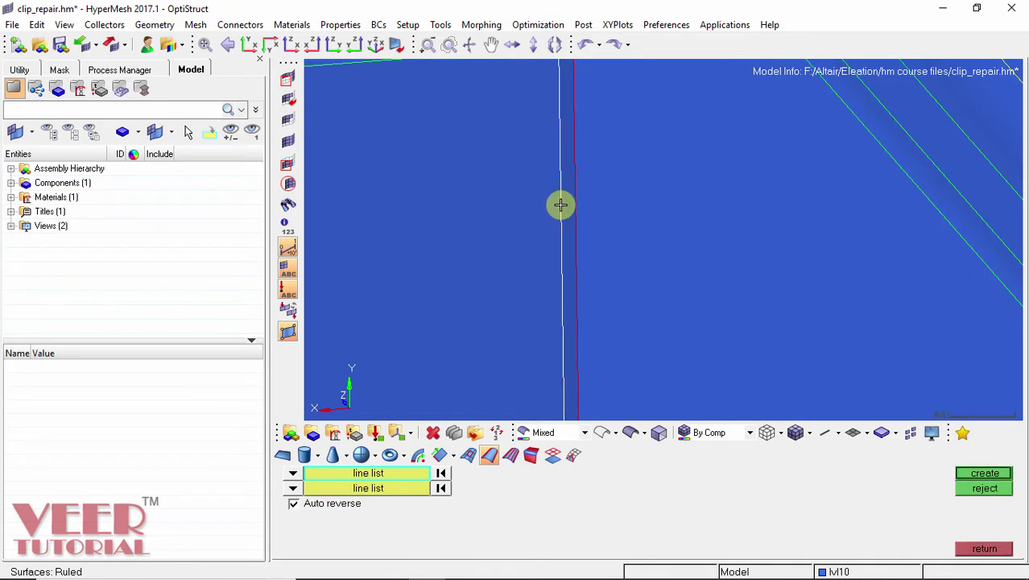
pyautogui.click(372, 490)
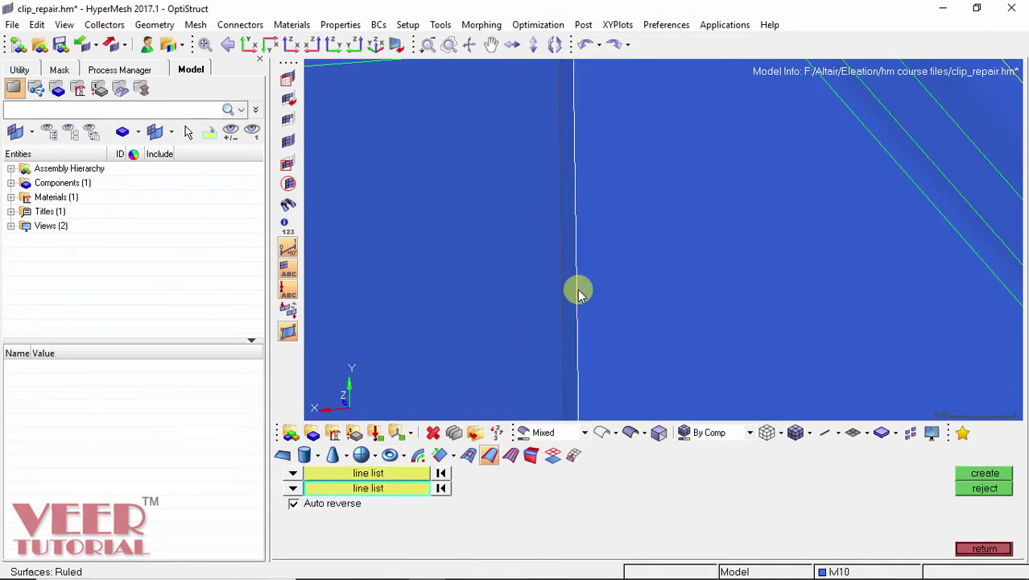
pyautogui.click(579, 292)
pyautogui.scroll(-3, 559, 270)
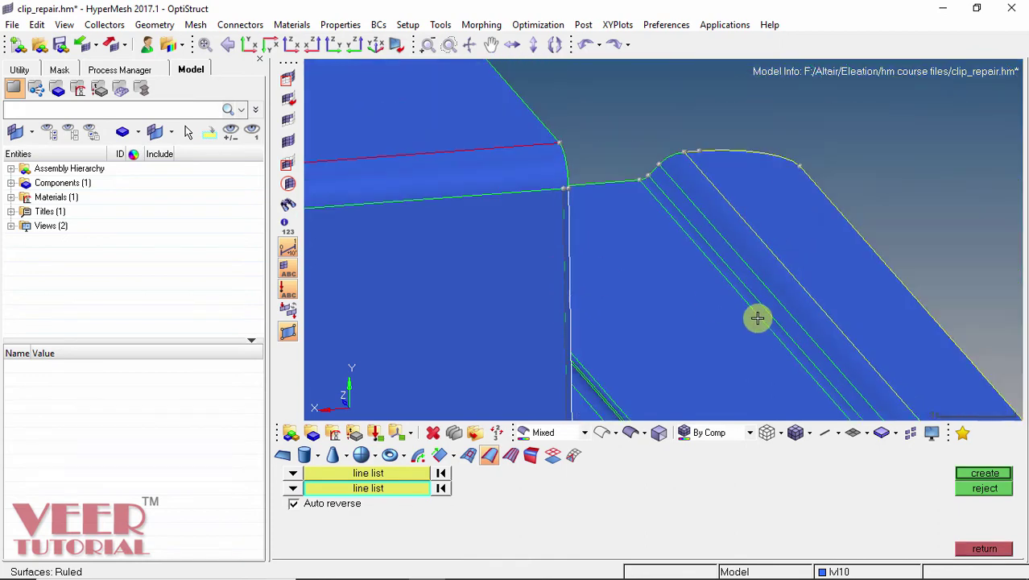
pyautogui.click(1001, 480)
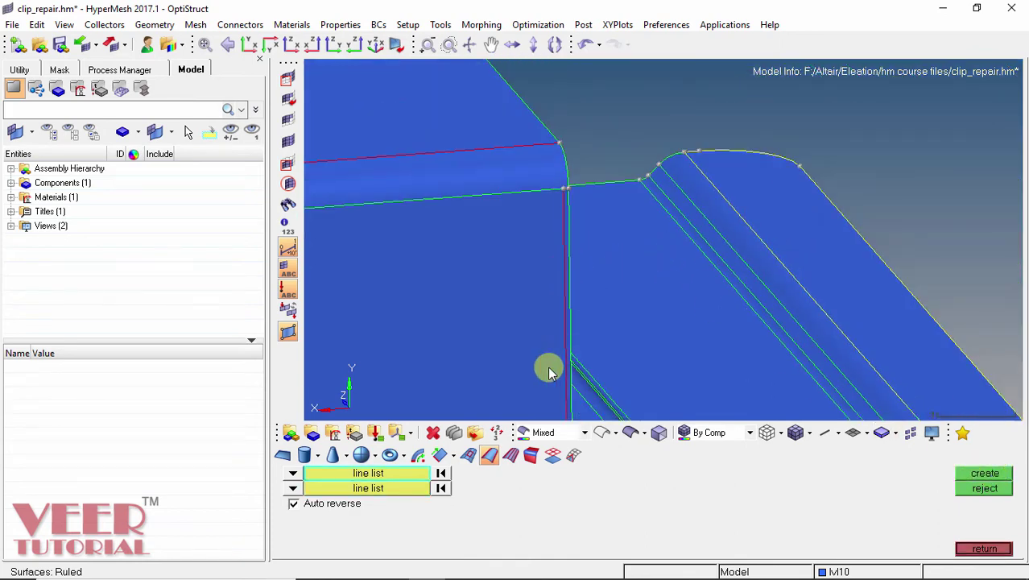
pyautogui.keyDown('ctrl'); pyautogui.moveTo(655, 292); pyautogui.dragTo(577, 242); pyautogui.keyUp('ctrl')
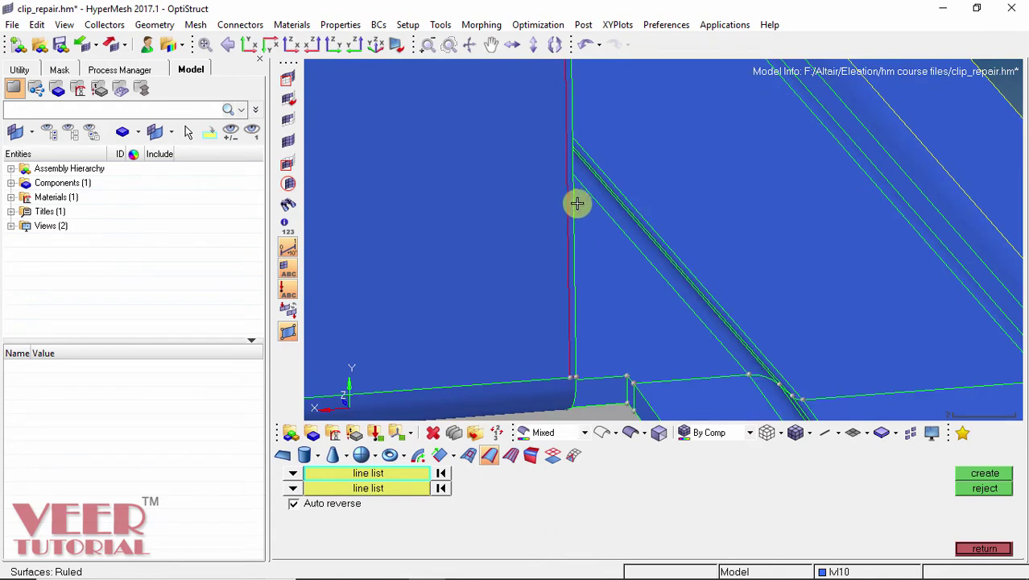
pyautogui.scroll(5, 577, 197)
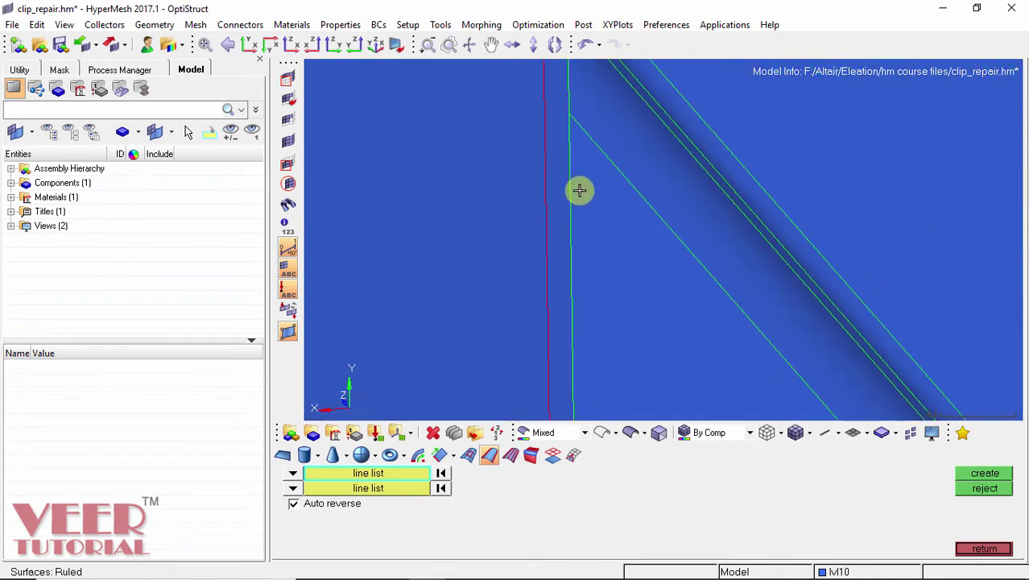
pyautogui.scroll(-2, 580, 190)
pyautogui.click(981, 550)
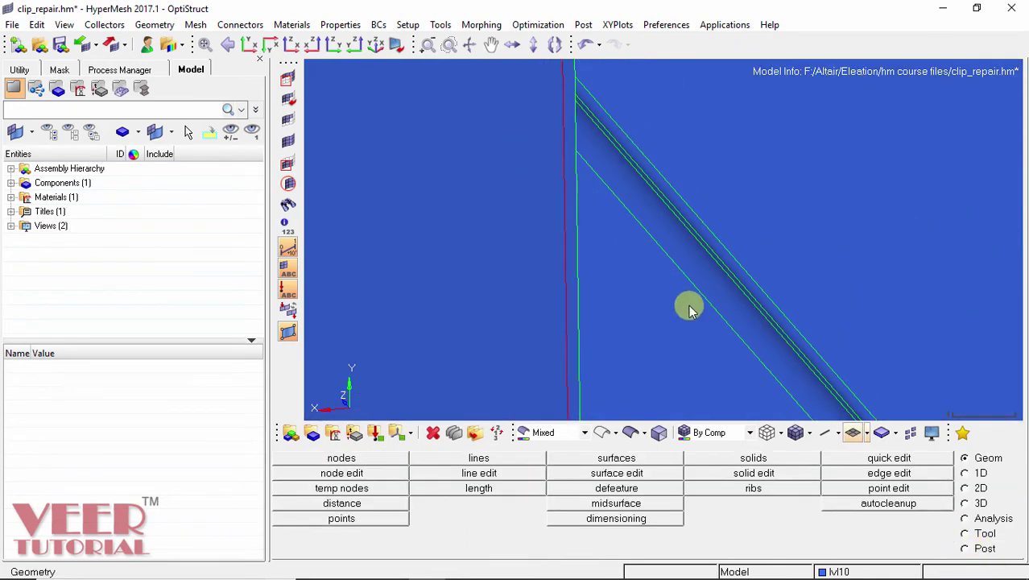
# Step: In quick edit's toggle edge mode, set the edge tolerance to 0.1
pyautogui.scroll(-5, 680, 298)
pyautogui.scroll(2, 636, 193)
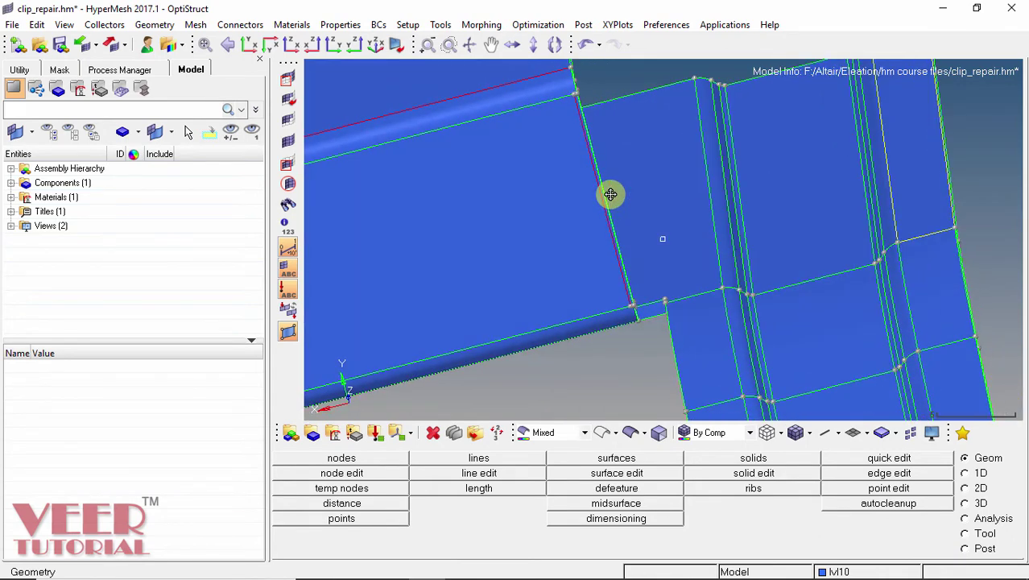
pyautogui.scroll(2, 581, 143)
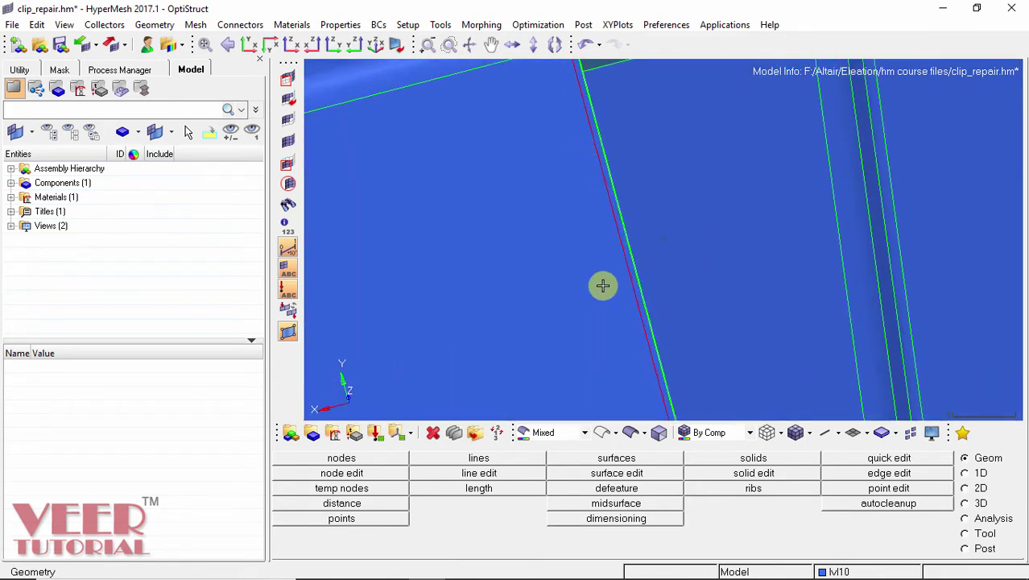
pyautogui.click(900, 459)
pyautogui.click(423, 517)
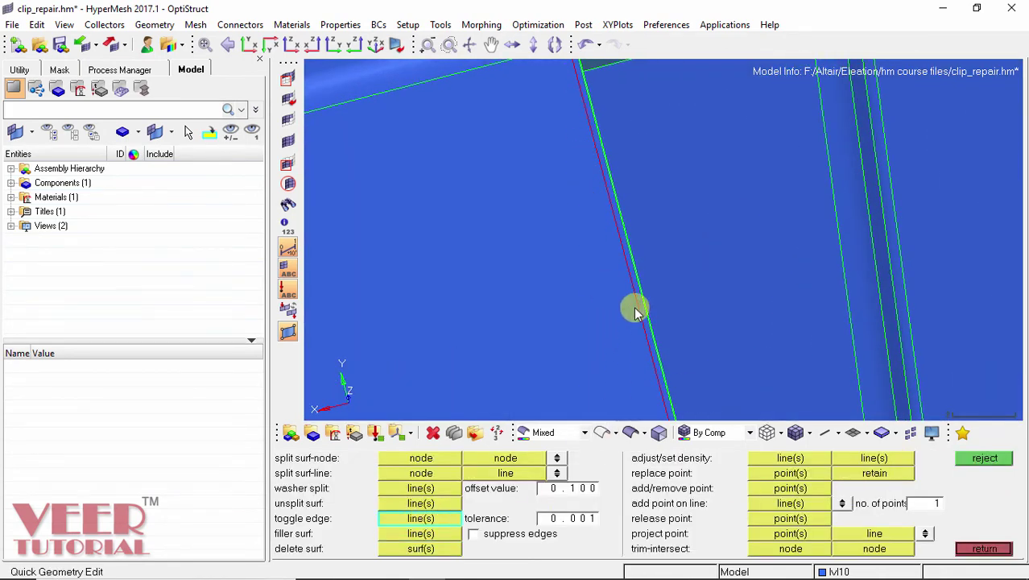
pyautogui.click(577, 521)
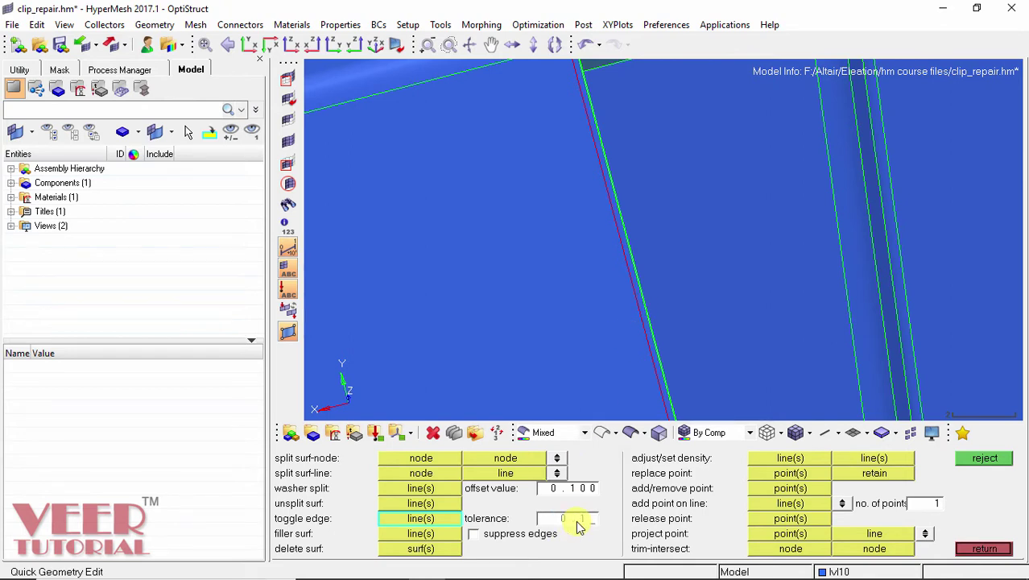
pyautogui.write('0.1')
pyautogui.press('Return')
# Step: Stitch the red free edges along the diagonal and the fillet, and merge the double edge
pyautogui.click(648, 345)
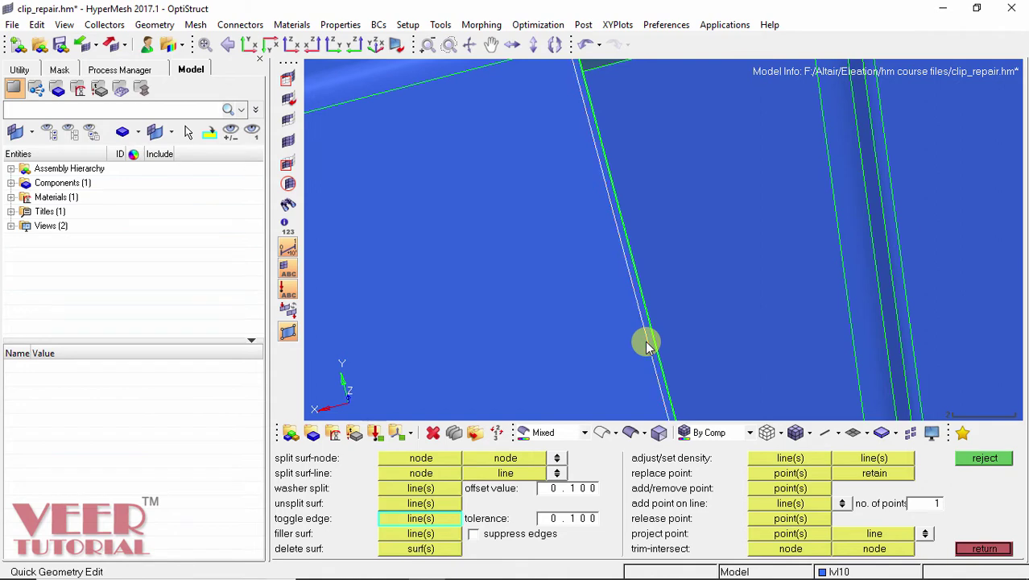
pyautogui.scroll(-5, 685, 322)
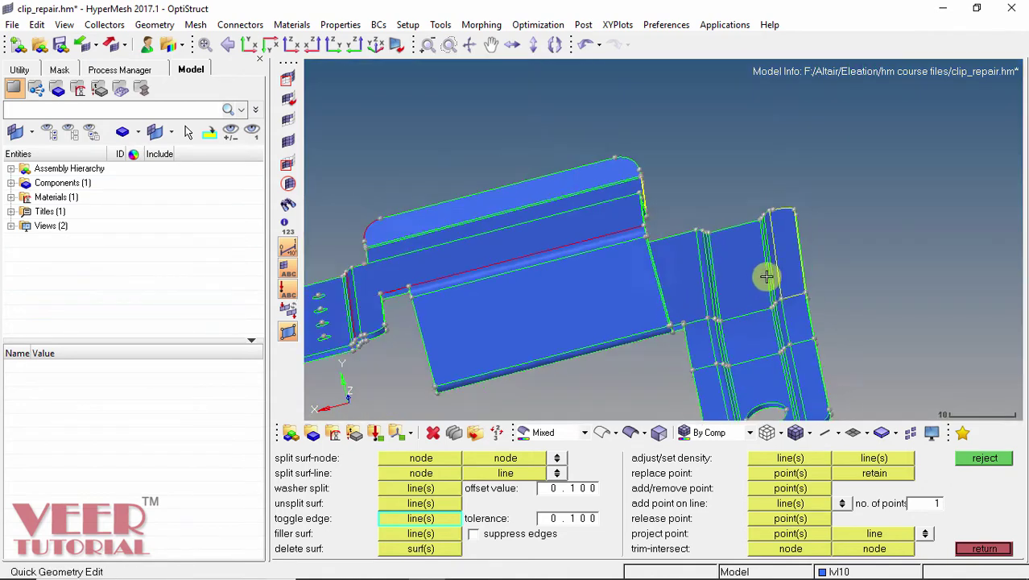
pyautogui.scroll(-1, 552, 273)
pyautogui.scroll(2, 598, 324)
pyautogui.scroll(5, 528, 281)
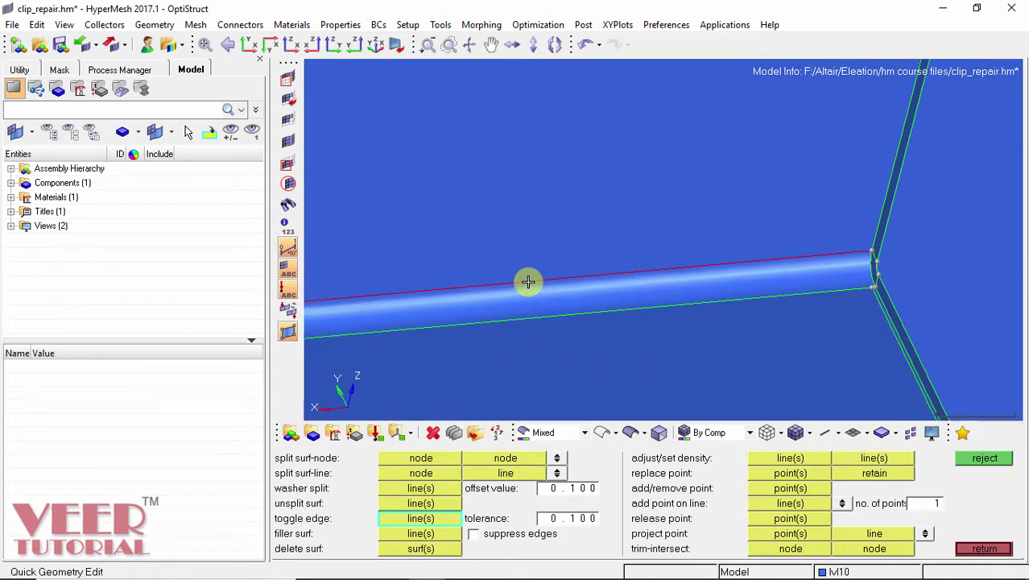
pyautogui.scroll(1, 528, 281)
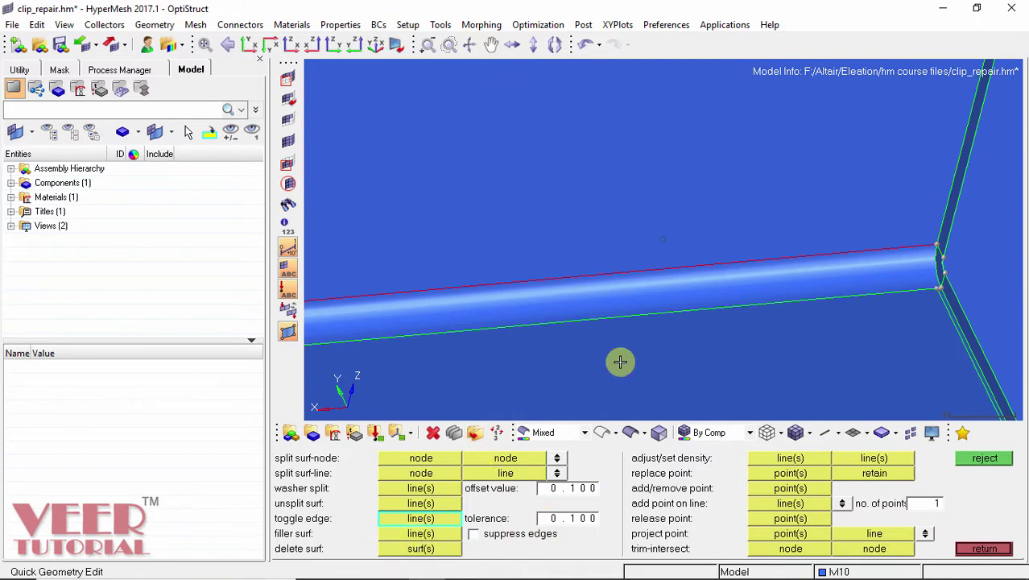
pyautogui.click(604, 278)
pyautogui.scroll(-3, 965, 282)
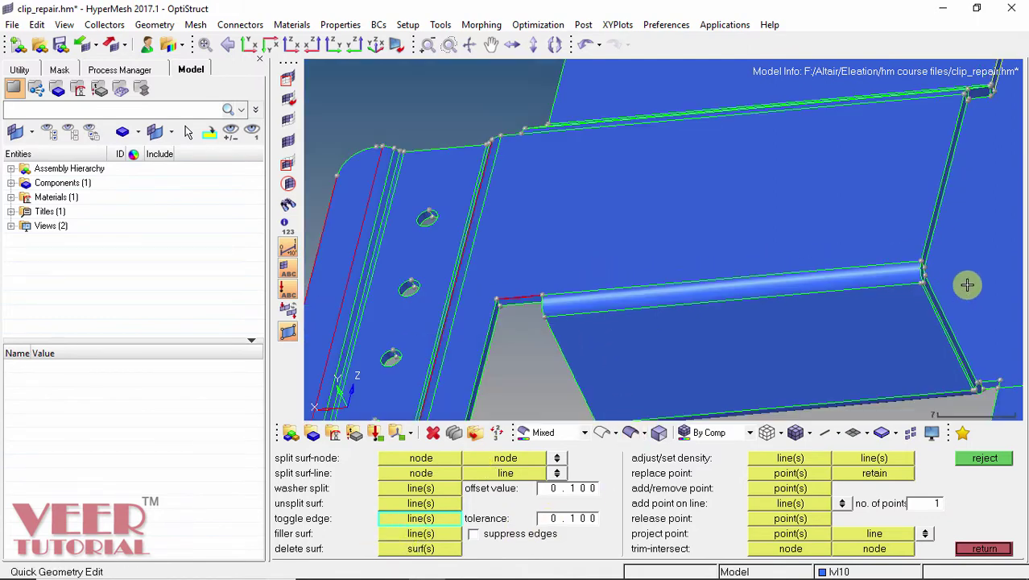
pyautogui.scroll(2, 755, 281)
pyautogui.scroll(4, 725, 274)
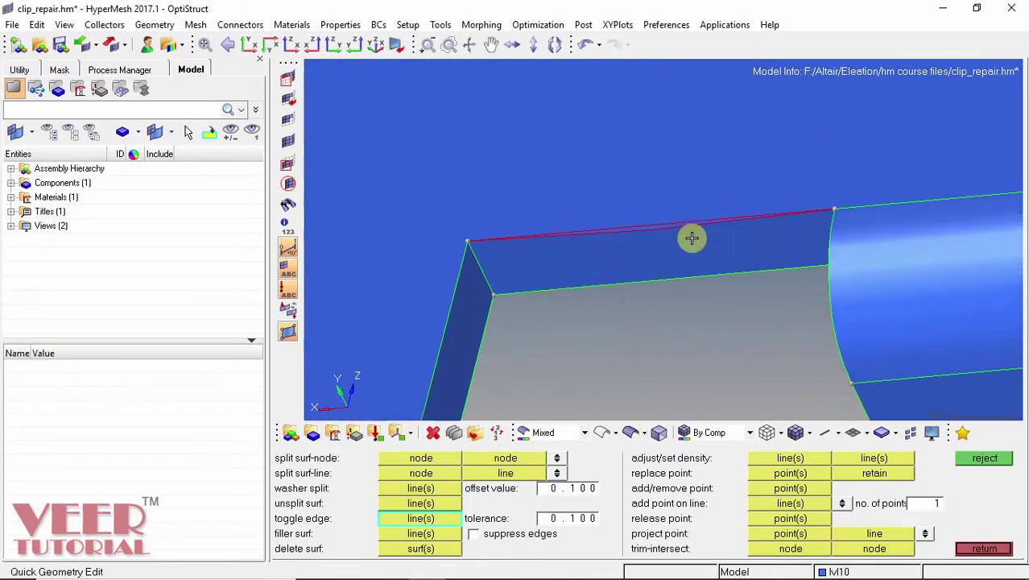
pyautogui.scroll(2, 615, 204)
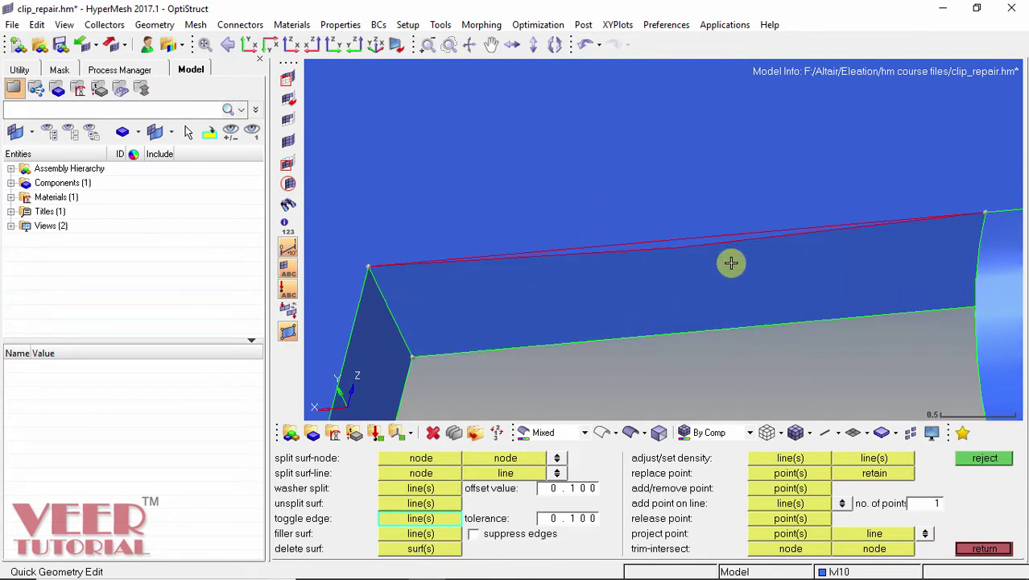
pyautogui.click(676, 239)
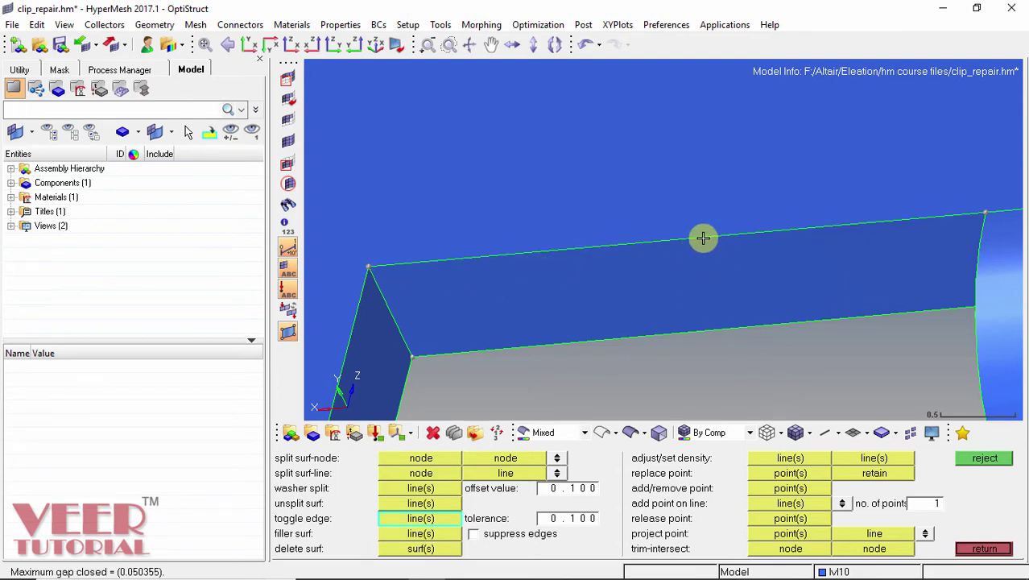
pyautogui.scroll(-8, 703, 237)
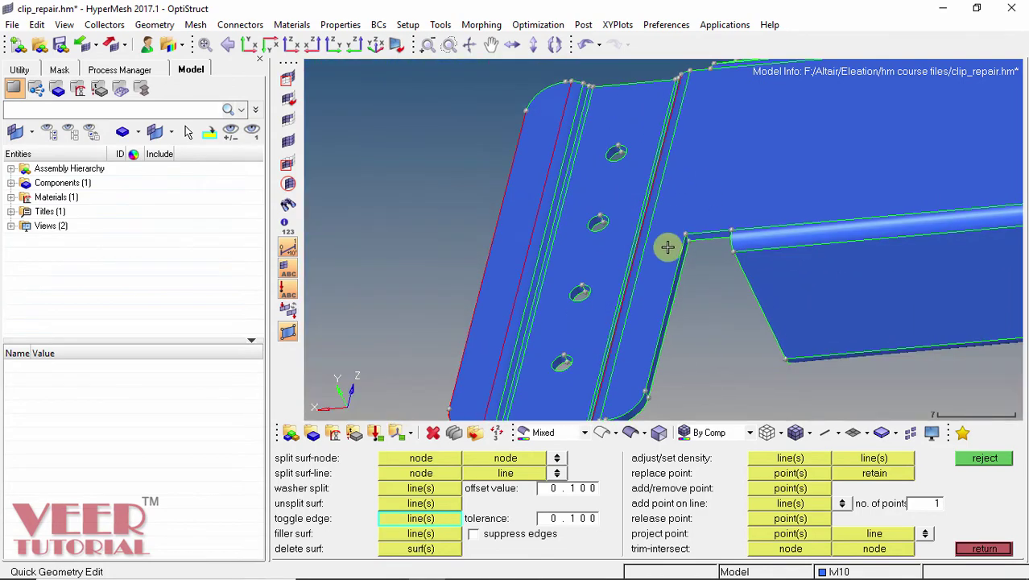
pyautogui.scroll(10, 643, 290)
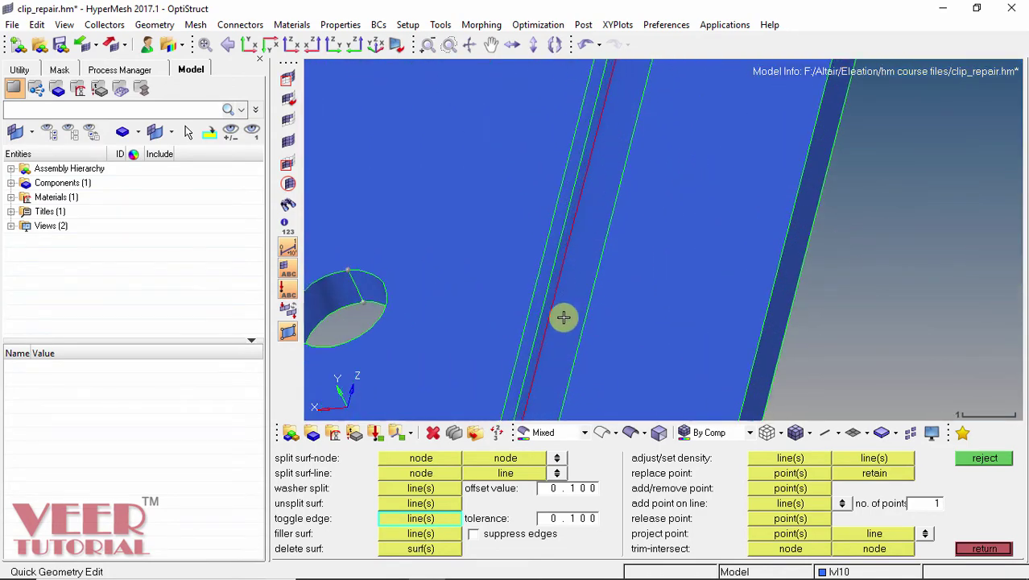
# Step: Stitch the remaining red edges on the flange, the rounded corner, and the end tab
pyautogui.click(549, 314)
pyautogui.scroll(-5, 453, 350)
pyautogui.scroll(3, 457, 364)
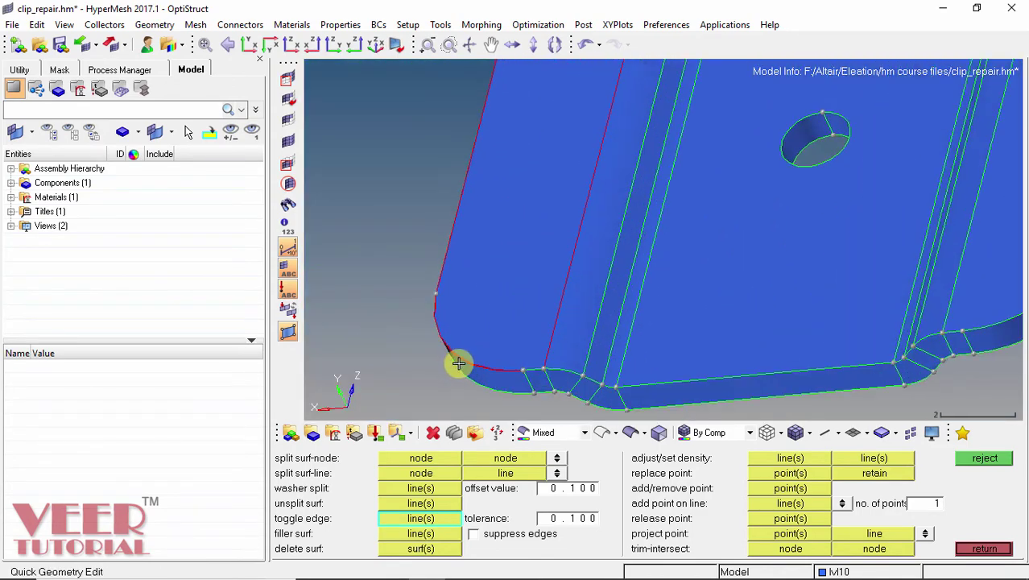
pyautogui.click(467, 361)
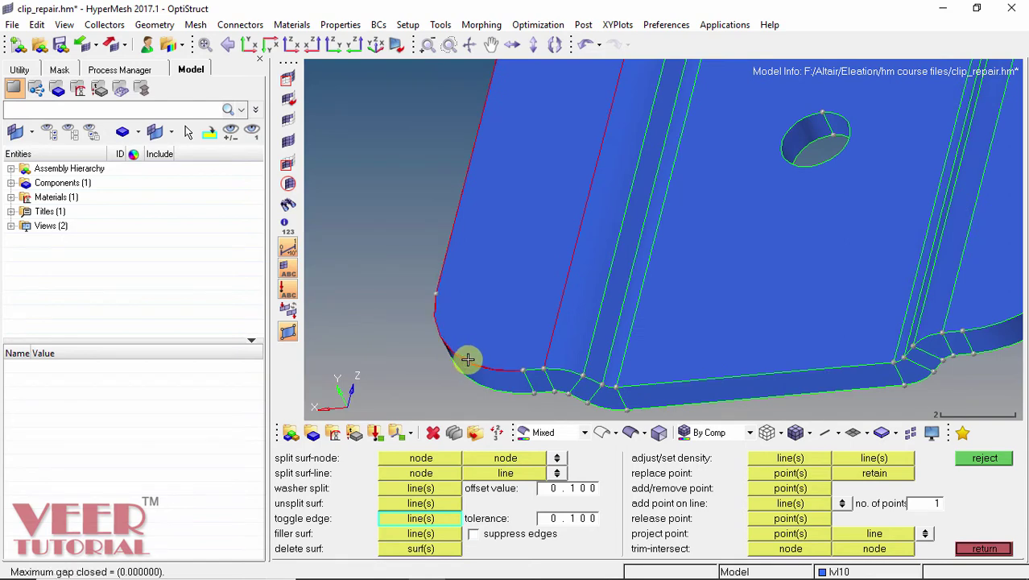
pyautogui.click(442, 257)
pyautogui.click(564, 290)
pyautogui.scroll(-3, 540, 392)
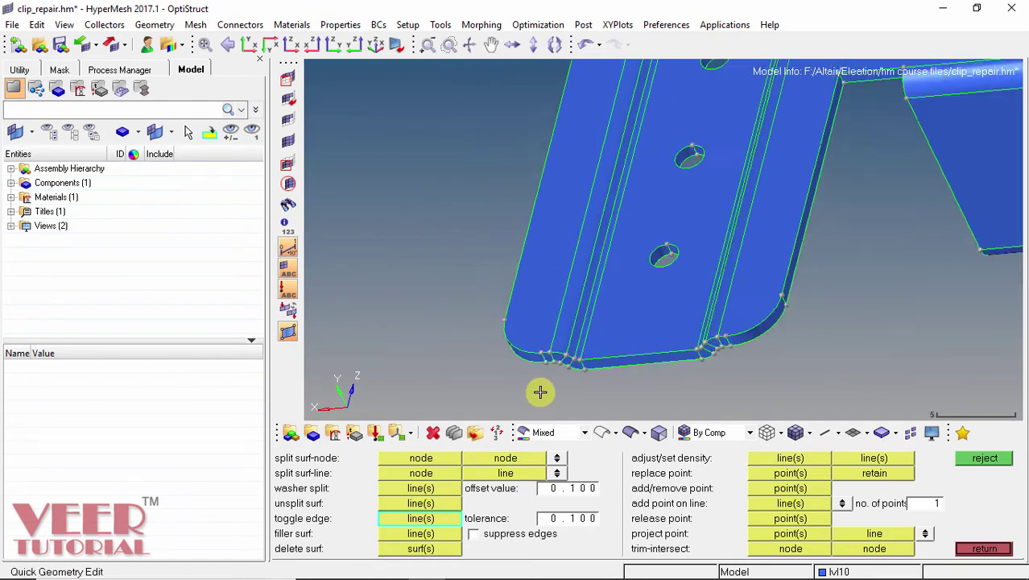
pyautogui.scroll(-3, 540, 392)
pyautogui.scroll(2, 607, 170)
pyautogui.scroll(-2, 599, 167)
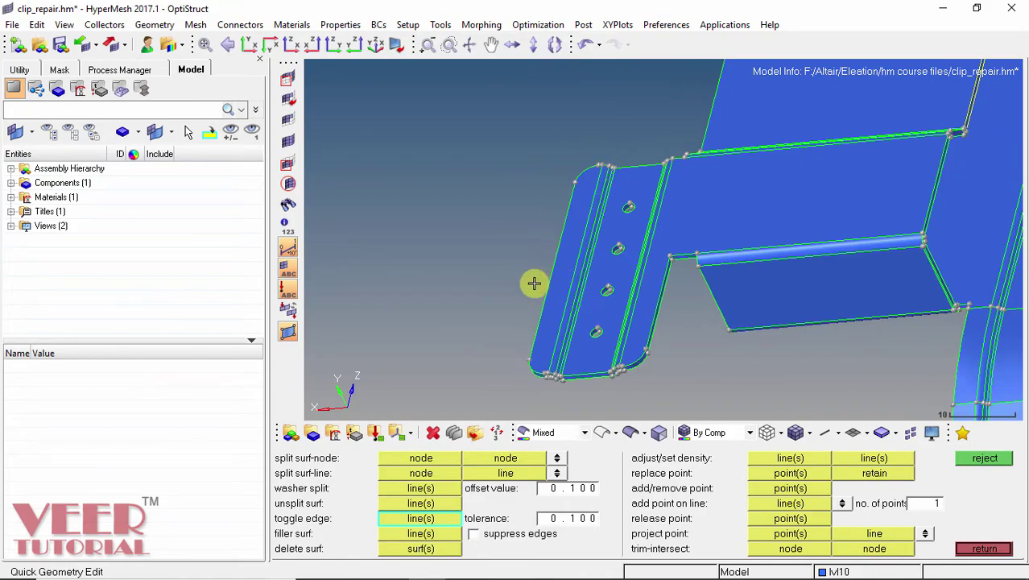
pyautogui.scroll(-3, 499, 234)
pyautogui.scroll(3, 797, 227)
pyautogui.moveTo(797, 227)
pyautogui.keyDown('ctrl'); pyautogui.mouseDown()
pyautogui.moveTo(786, 259)
pyautogui.moveTo(718, 192)
pyautogui.moveTo(926, 226)
pyautogui.moveTo(937, 190)
pyautogui.moveTo(656, 203)
pyautogui.moveTo(705, 198)
pyautogui.moveTo(928, 281)
pyautogui.moveTo(820, 308)
pyautogui.moveTo(628, 319)
pyautogui.mouseUp(); pyautogui.keyUp('ctrl')
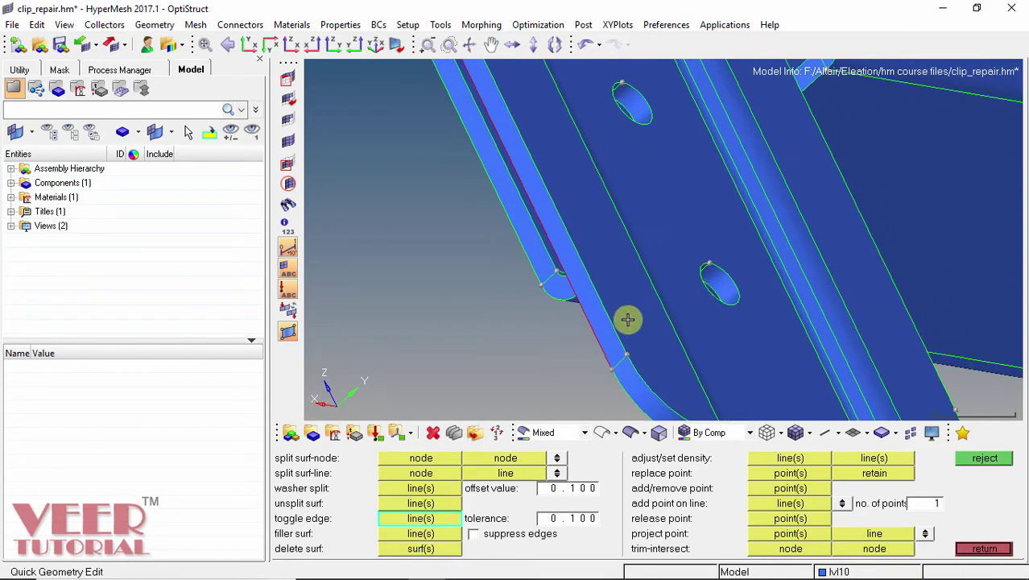
pyautogui.click(587, 315)
pyautogui.moveTo(554, 319)
pyautogui.keyDown('ctrl'); pyautogui.mouseDown()
pyautogui.moveTo(731, 352)
pyautogui.moveTo(660, 315)
pyautogui.moveTo(648, 165)
pyautogui.moveTo(582, 169)
pyautogui.mouseUp(); pyautogui.keyUp('ctrl')
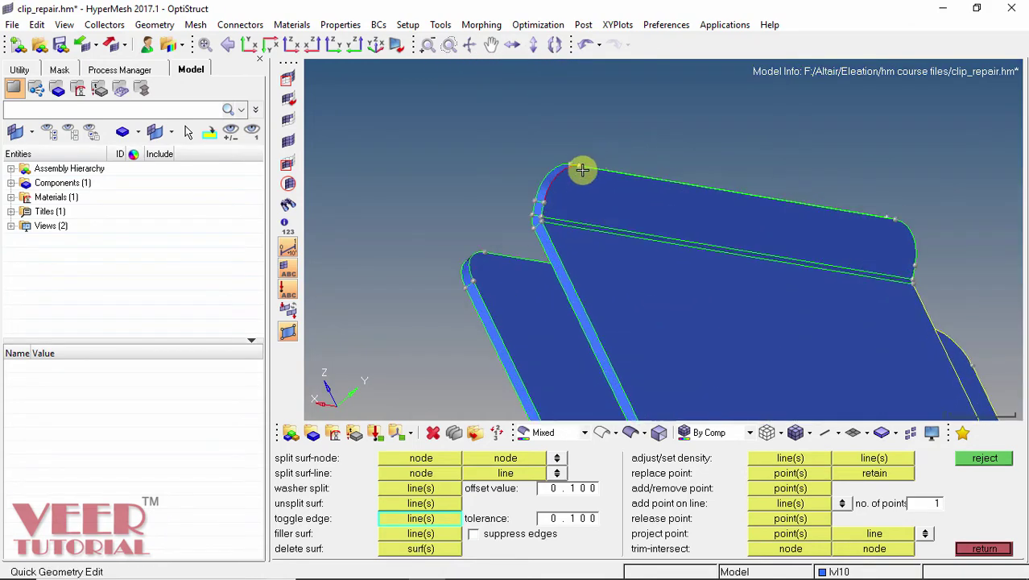
pyautogui.scroll(2, 582, 170)
pyautogui.click(549, 169)
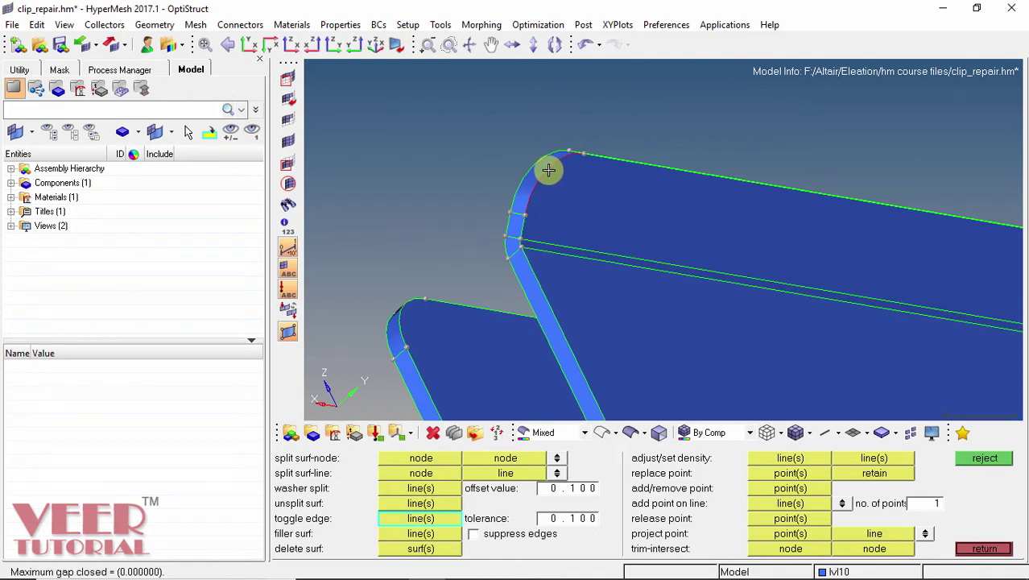
pyautogui.scroll(-5, 480, 133)
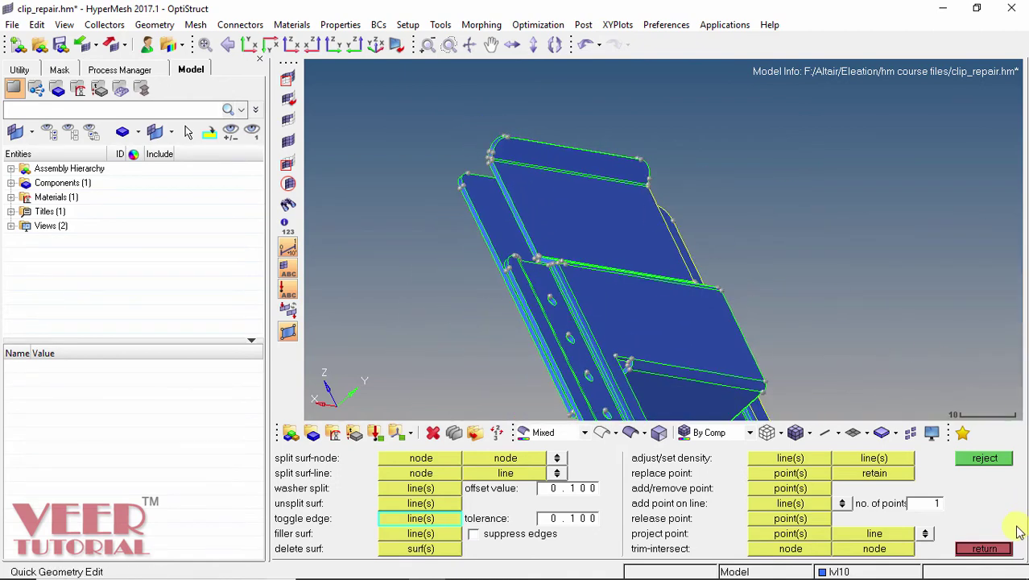
pyautogui.click(989, 554)
pyautogui.moveTo(900, 345)
pyautogui.keyDown('ctrl'); pyautogui.mouseDown()
pyautogui.moveTo(639, 218)
pyautogui.moveTo(611, 232)
pyautogui.moveTo(700, 316)
pyautogui.moveTo(695, 351)
pyautogui.moveTo(680, 315)
pyautogui.mouseUp(); pyautogui.keyUp('ctrl')
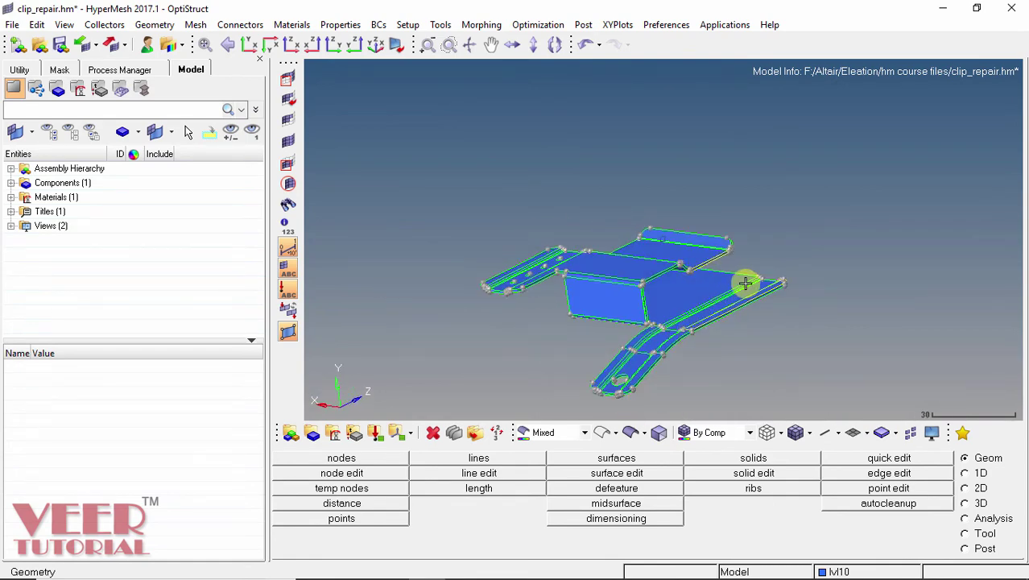
pyautogui.keyDown('ctrl'); pyautogui.moveTo(666, 295); pyautogui.dragTo(703, 255); pyautogui.keyUp('ctrl')
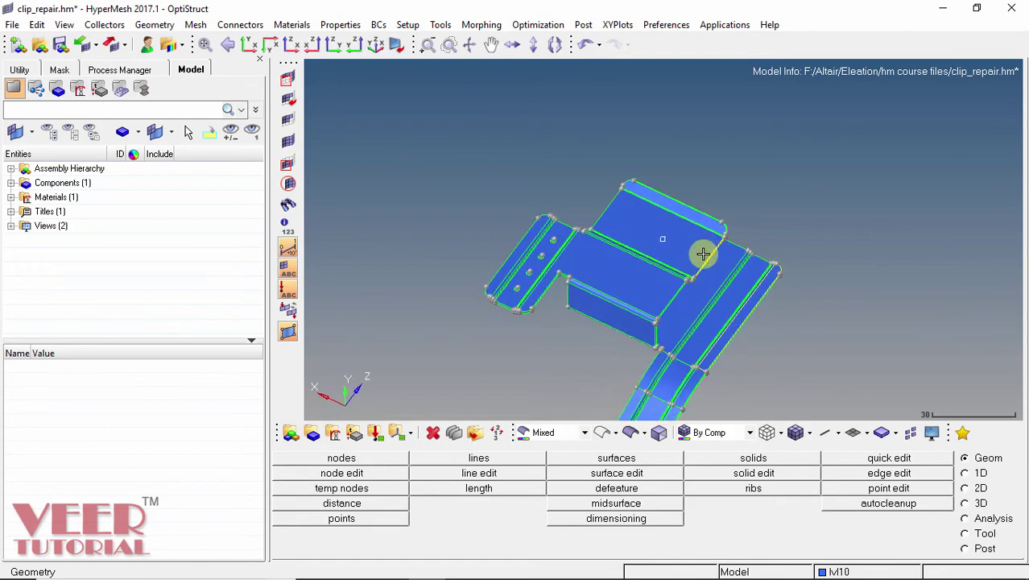
pyautogui.scroll(6, 726, 259)
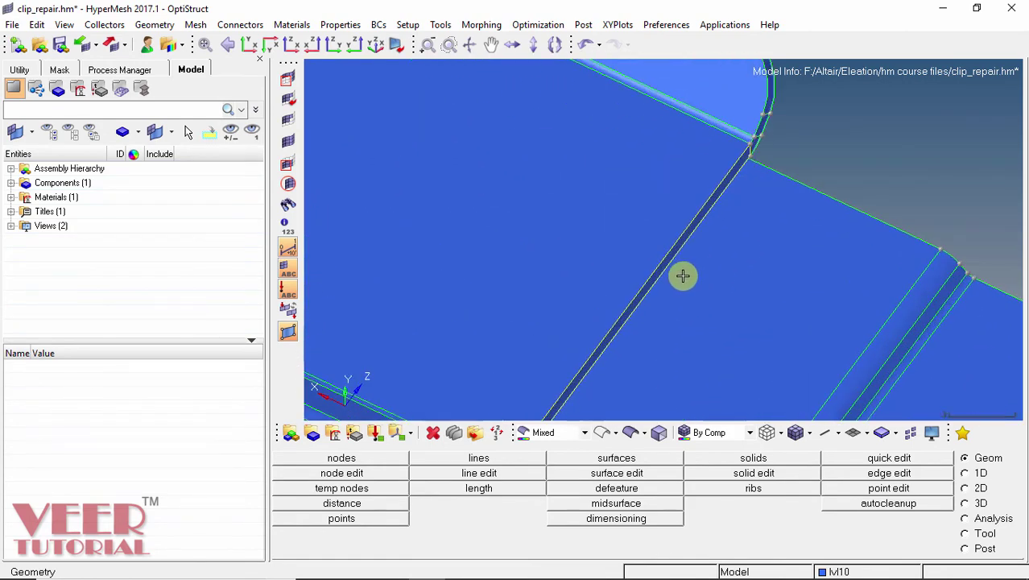
pyautogui.scroll(2, 681, 270)
pyautogui.scroll(-4, 674, 223)
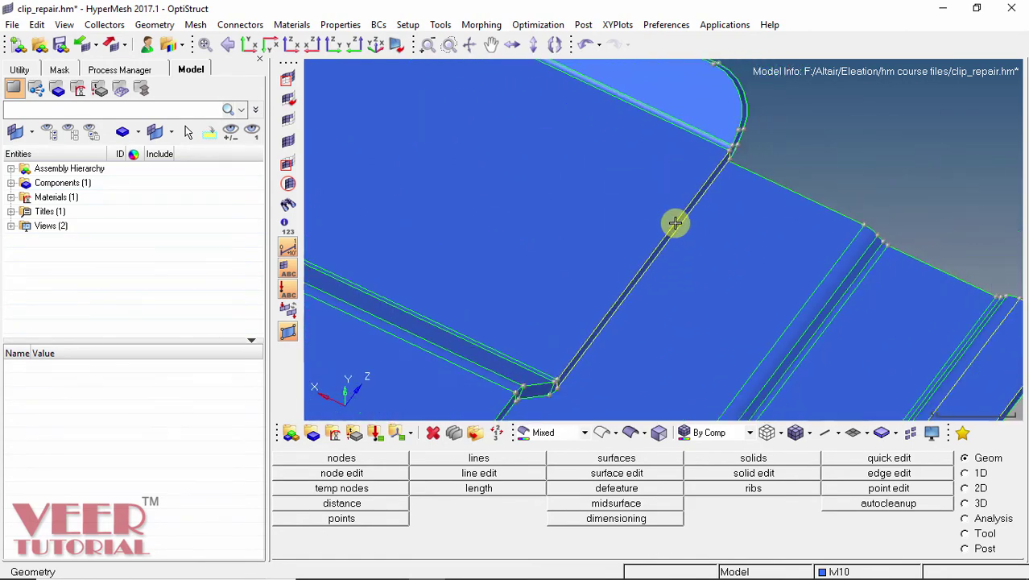
pyautogui.keyDown('ctrl'); pyautogui.moveTo(662, 266); pyautogui.dragTo(597, 210); pyautogui.keyUp('ctrl')
pyautogui.keyDown('ctrl'); pyautogui.moveTo(554, 277); pyautogui.dragTo(551, 367); pyautogui.keyUp('ctrl')
pyautogui.scroll(4, 595, 299)
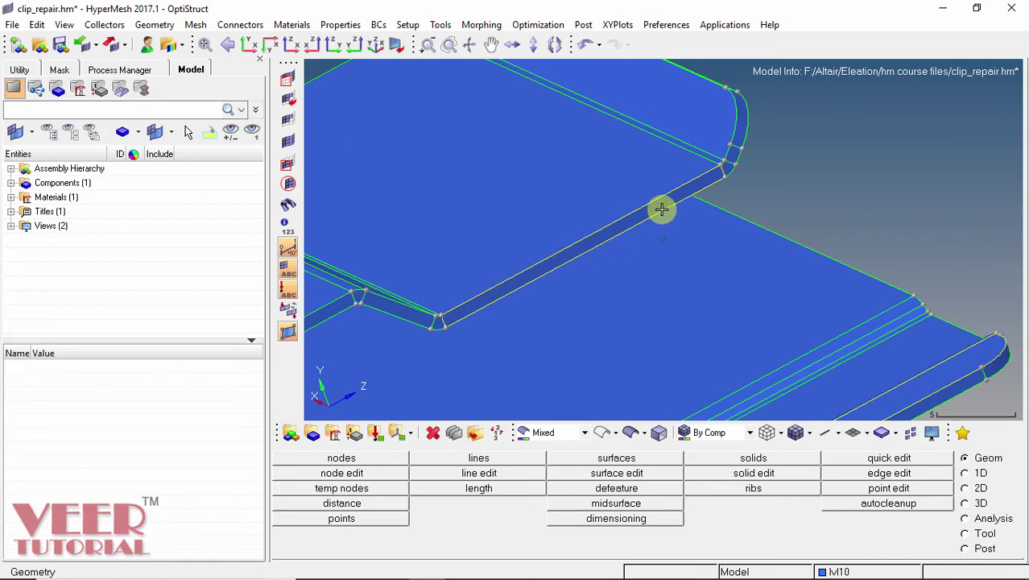
pyautogui.scroll(-5, 671, 188)
pyautogui.scroll(8, 670, 278)
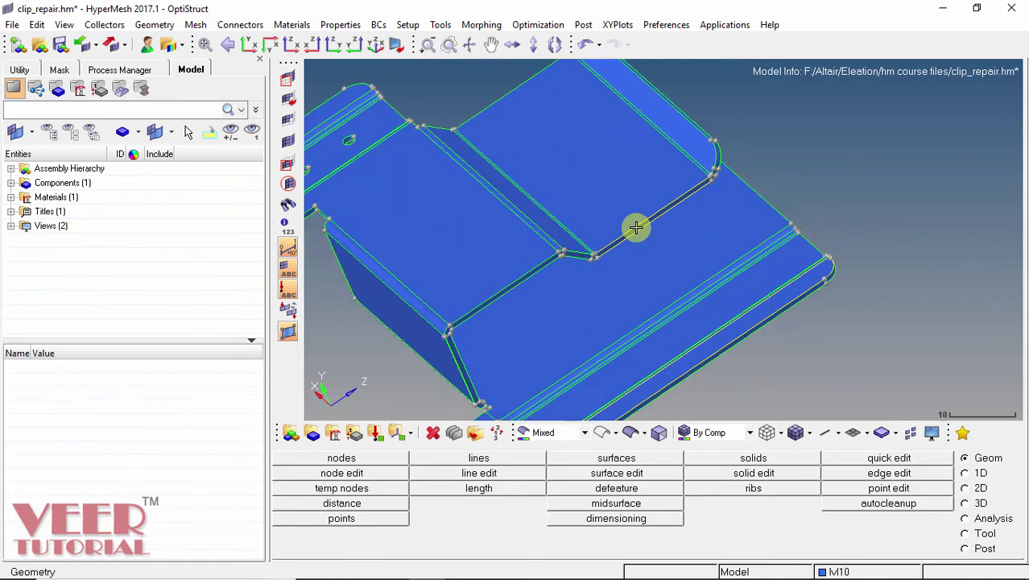
# Step: Delete the first duplicate surface lying on the clip's long edge
pyautogui.click(433, 434)
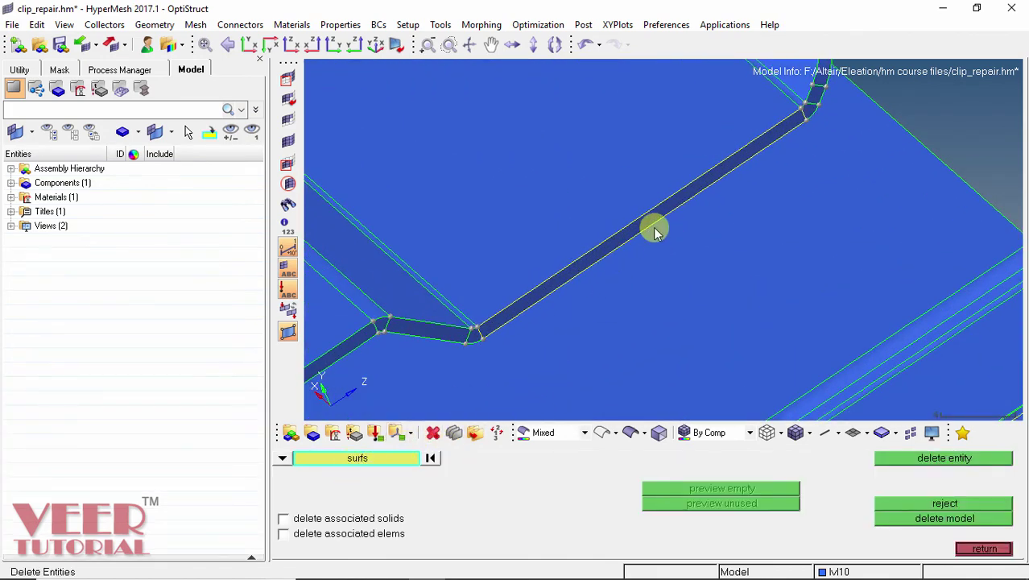
pyautogui.scroll(3, 644, 227)
pyautogui.click(628, 225)
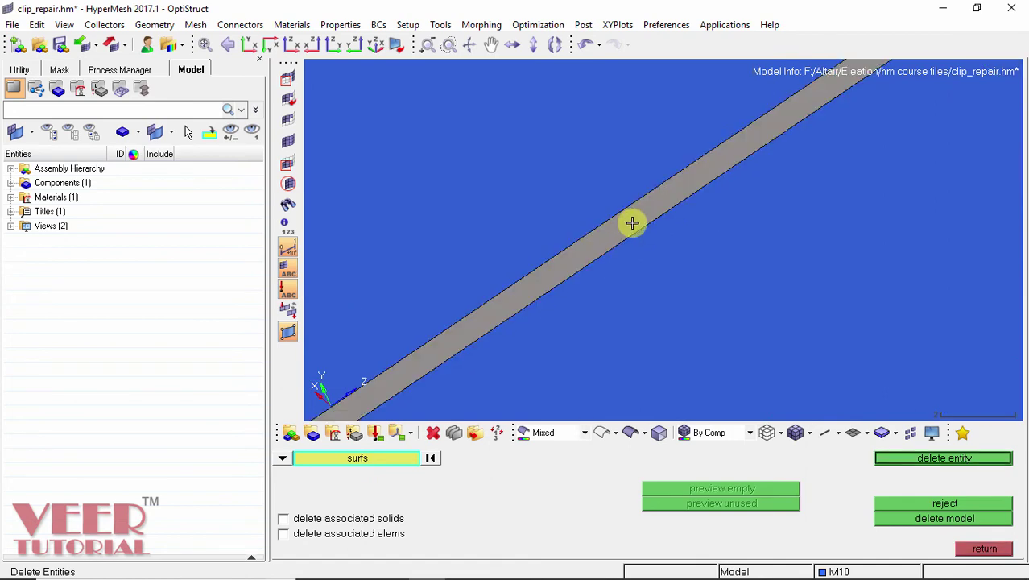
pyautogui.scroll(-3, 632, 223)
pyautogui.click(941, 458)
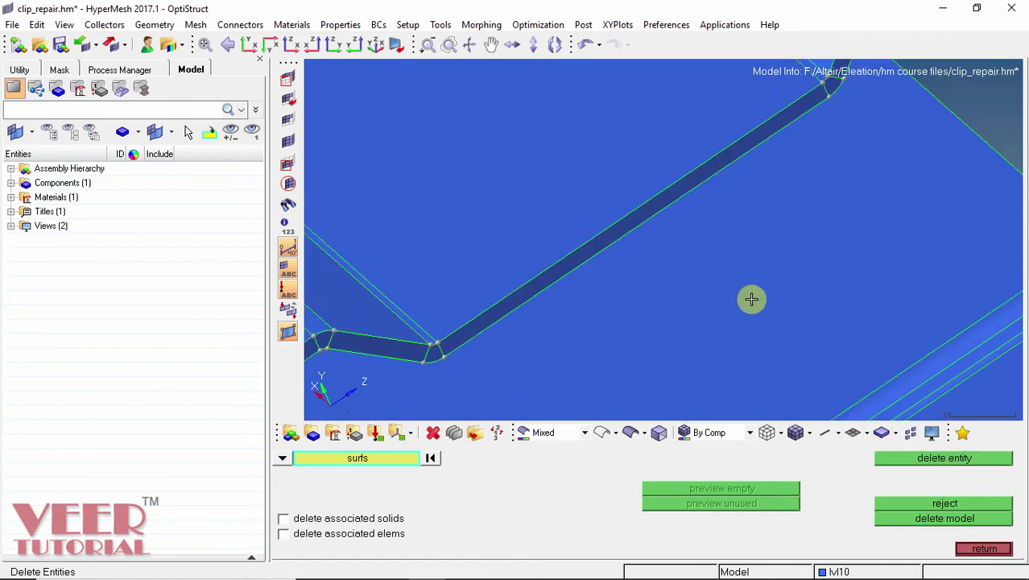
# Step: Delete the second duplicate edge strip surface and return to the geometry tools
pyautogui.keyDown('ctrl'); pyautogui.moveTo(627, 295); pyautogui.dragTo(628, 250); pyautogui.keyUp('ctrl')
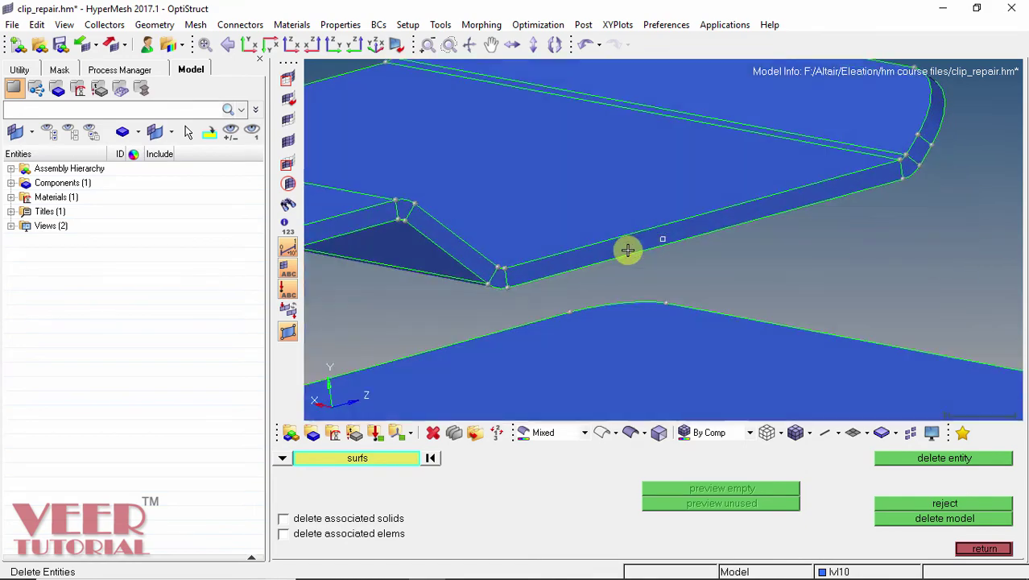
pyautogui.keyDown('ctrl'); pyautogui.moveTo(637, 198); pyautogui.dragTo(636, 188); pyautogui.keyUp('ctrl')
pyautogui.scroll(-2, 636, 189)
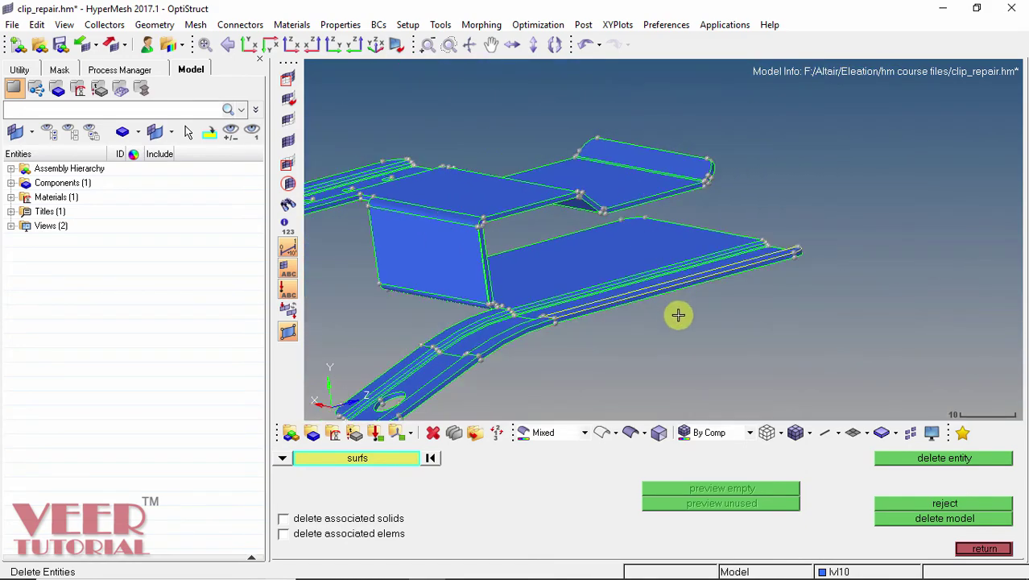
pyautogui.scroll(5, 678, 315)
pyautogui.scroll(-3, 673, 372)
pyautogui.scroll(6, 680, 288)
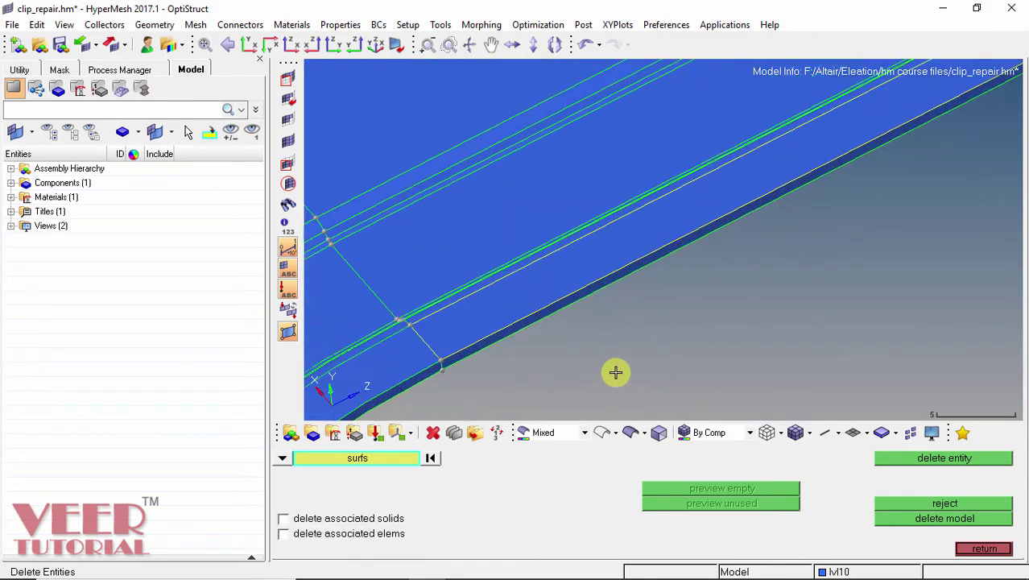
pyautogui.scroll(-2, 606, 369)
pyautogui.click(613, 292)
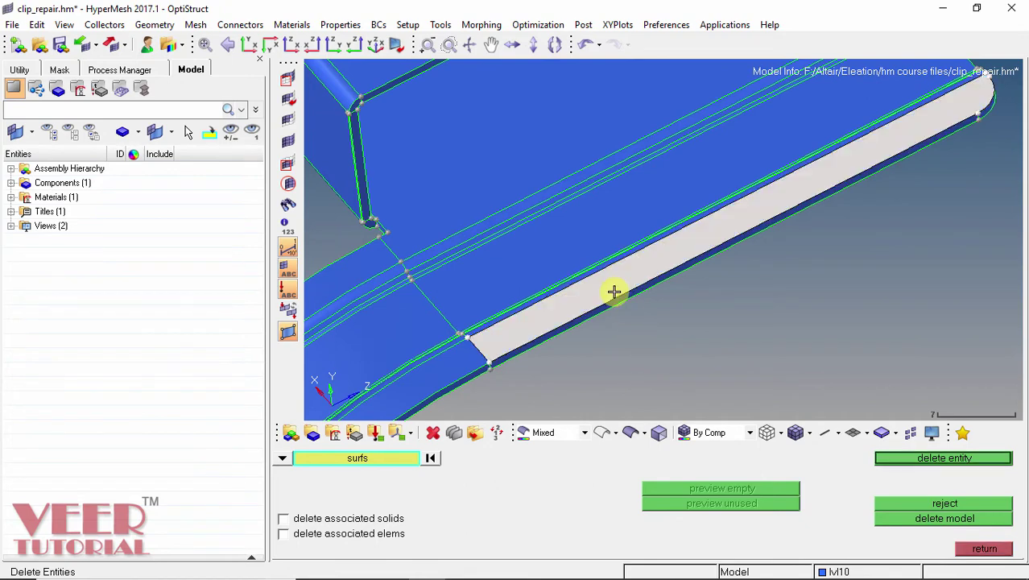
pyautogui.click(968, 458)
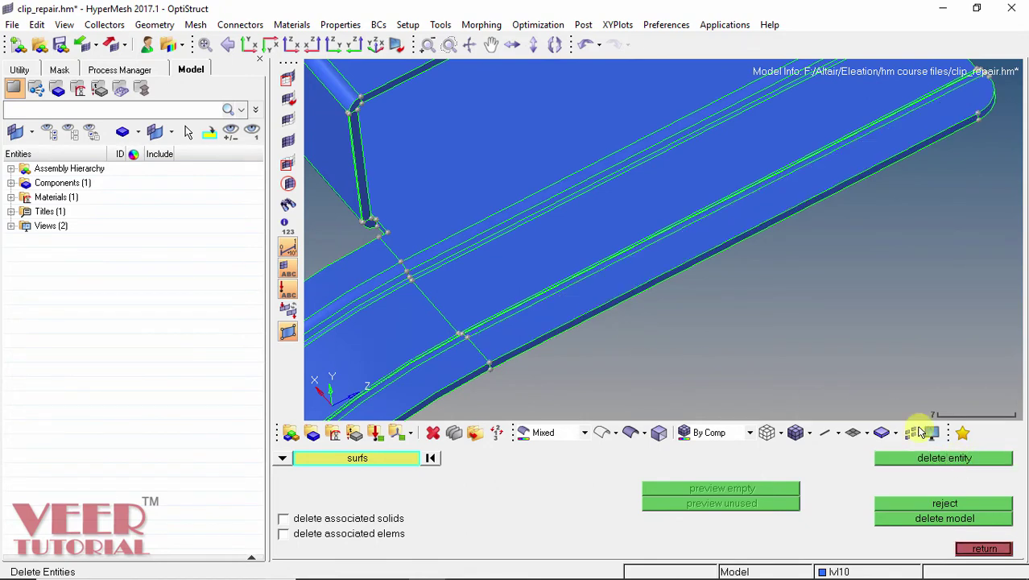
pyautogui.keyDown('ctrl'); pyautogui.moveTo(699, 302); pyautogui.dragTo(738, 304); pyautogui.keyUp('ctrl')
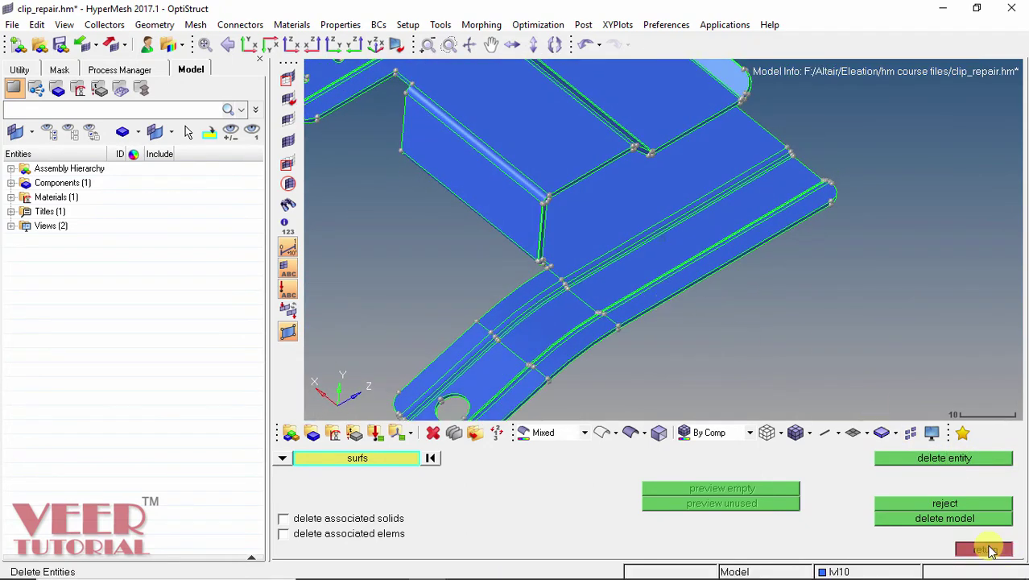
pyautogui.click(974, 548)
# Step: Zoom out, reorient the clip, and bring up the Geom autocleanup panel
pyautogui.scroll(-3, 738, 203)
pyautogui.keyDown('ctrl'); pyautogui.moveTo(757, 223); pyautogui.dragTo(734, 294); pyautogui.keyUp('ctrl')
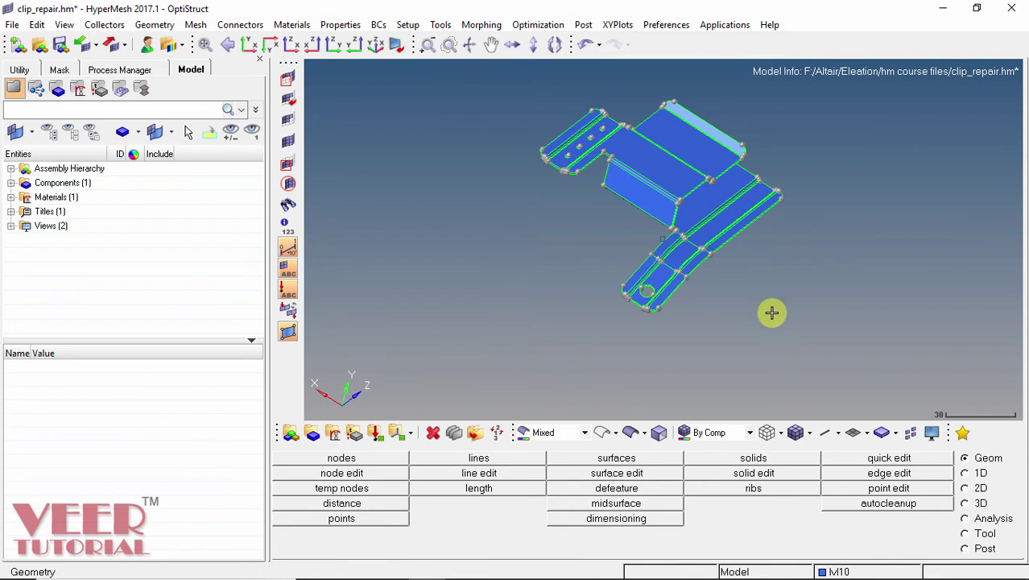
pyautogui.click(889, 504)
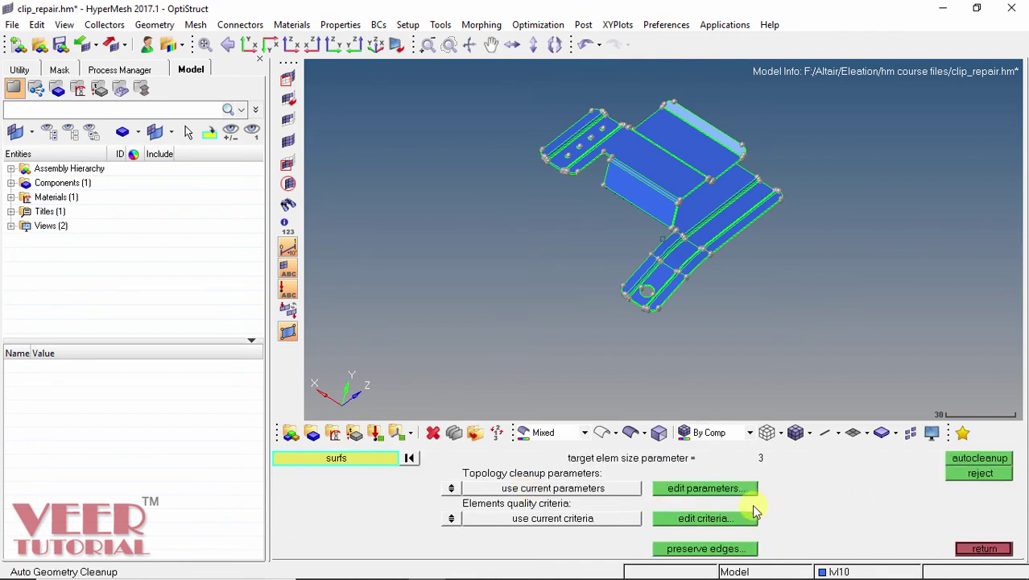
# Step: Review the topology cleanup parameters, with target element size 3, and accept them
pyautogui.click(702, 491)
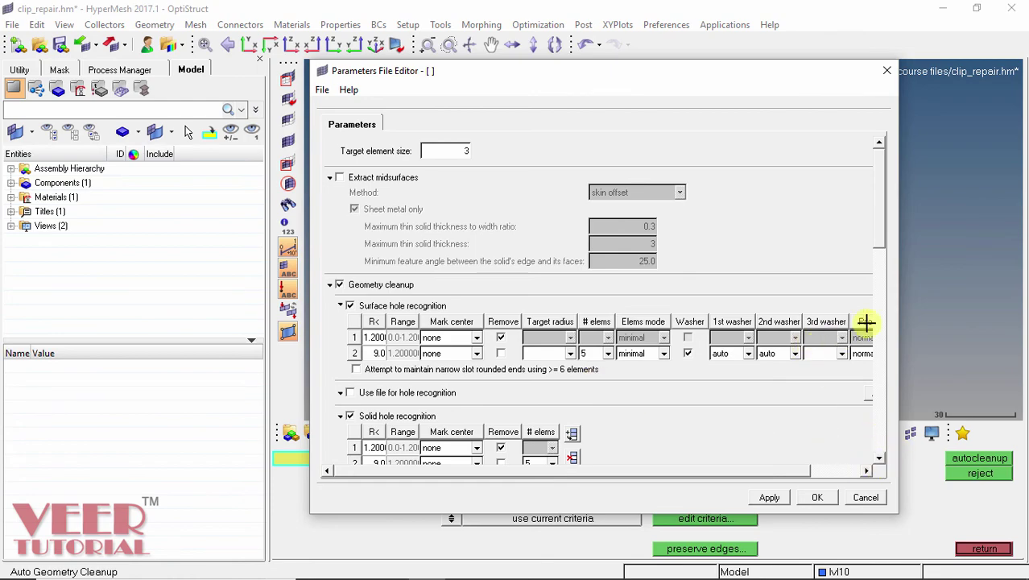
pyautogui.moveTo(885, 224); pyautogui.dragTo(883, 415)
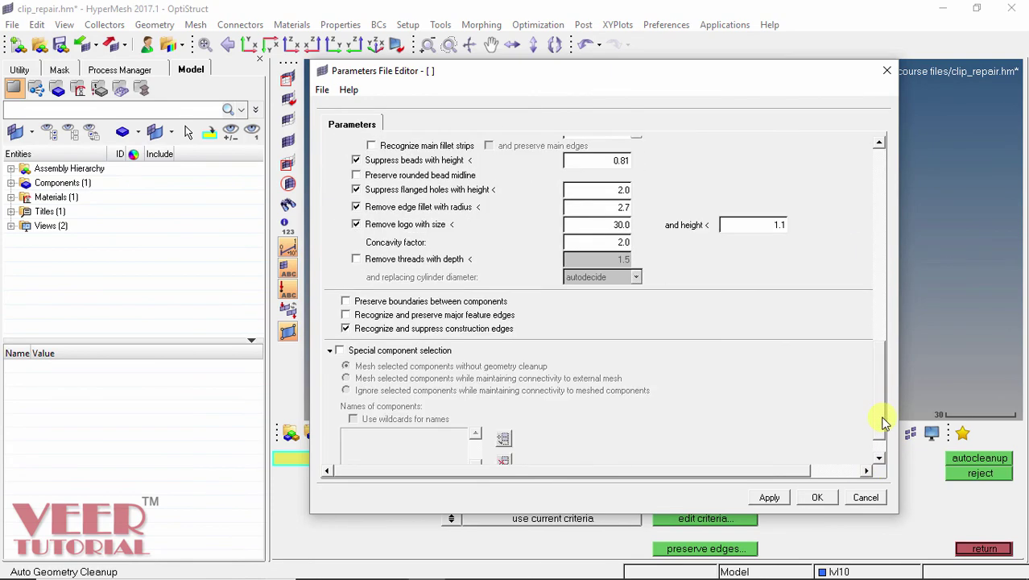
pyautogui.click(818, 497)
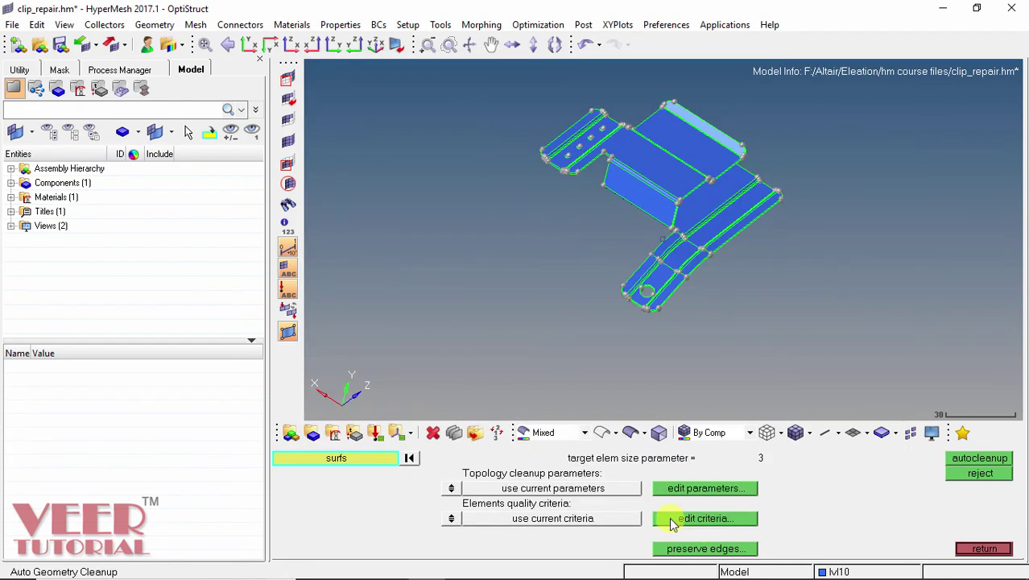
pyautogui.click(717, 520)
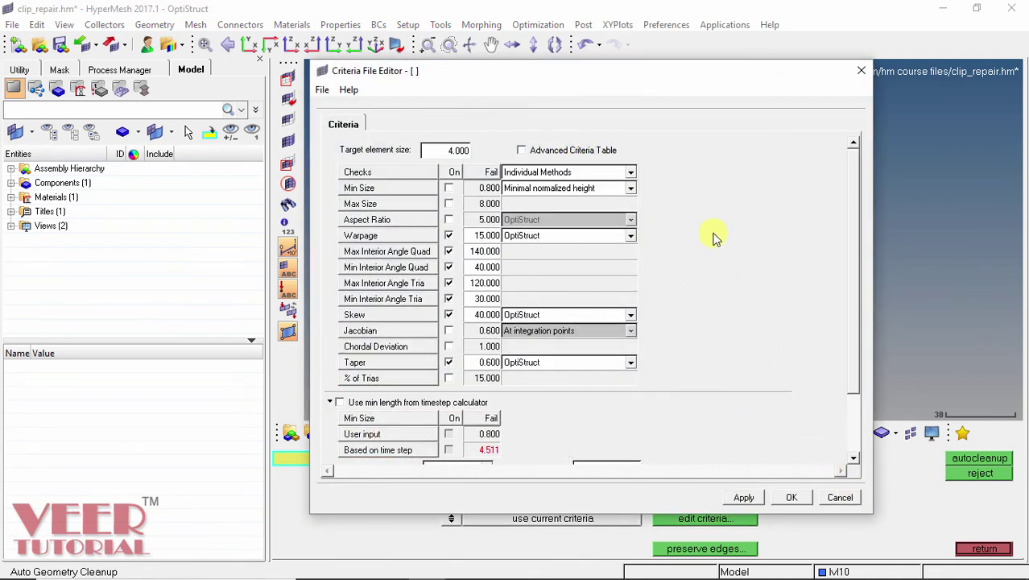
pyautogui.click(793, 498)
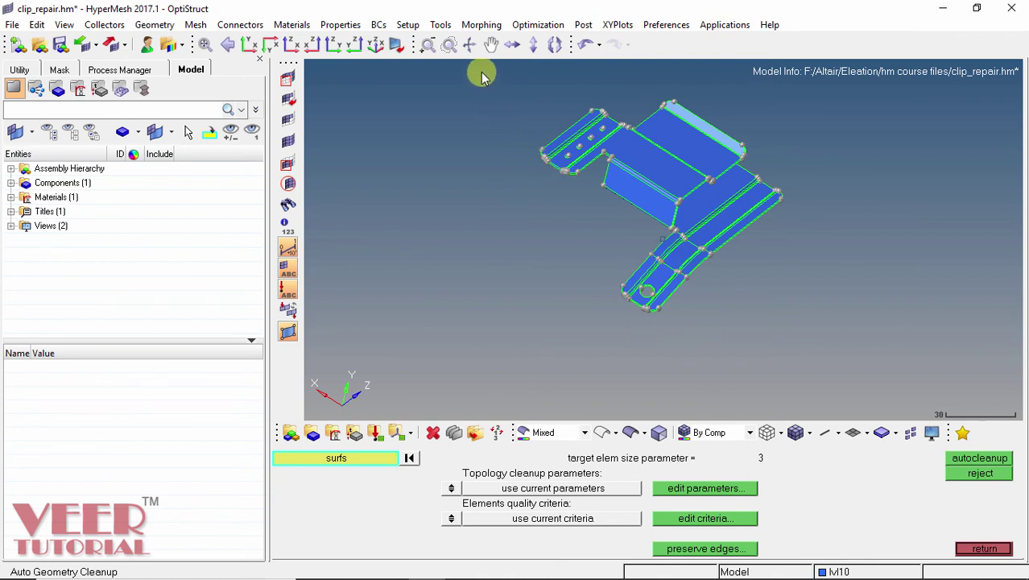
# Step: Box-select all 173 clip surfaces, run autocleanup on them, and return to geometry tools
pyautogui.press('shift')
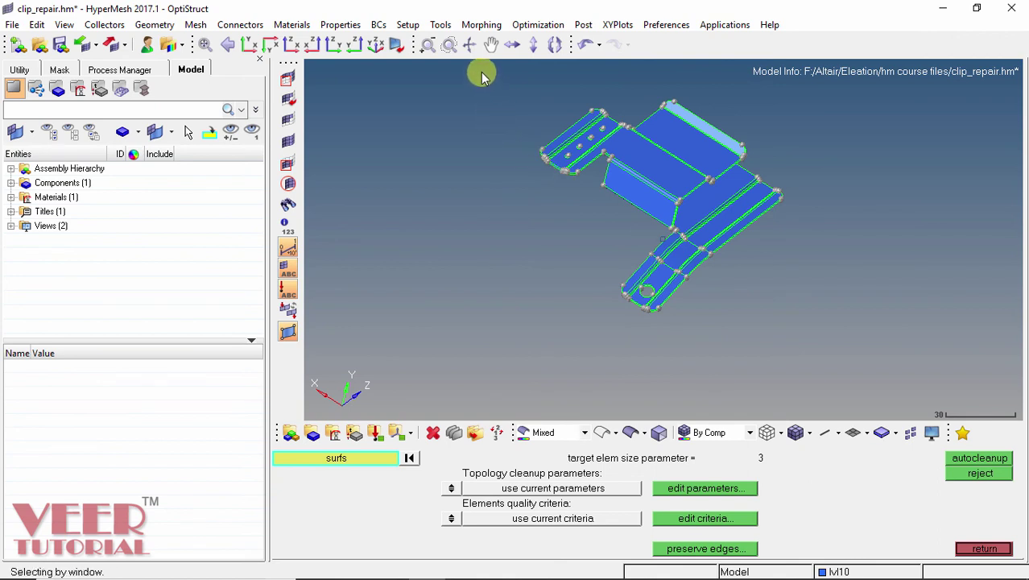
pyautogui.keyDown('shift'); pyautogui.moveTo(482, 73); pyautogui.dragTo(807, 335); pyautogui.keyUp('shift')
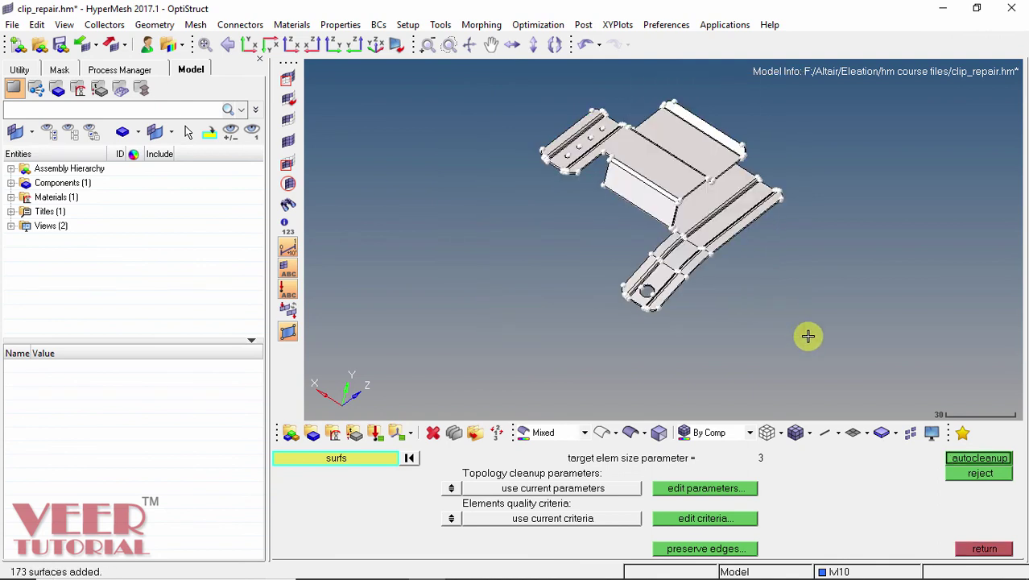
pyautogui.click(988, 459)
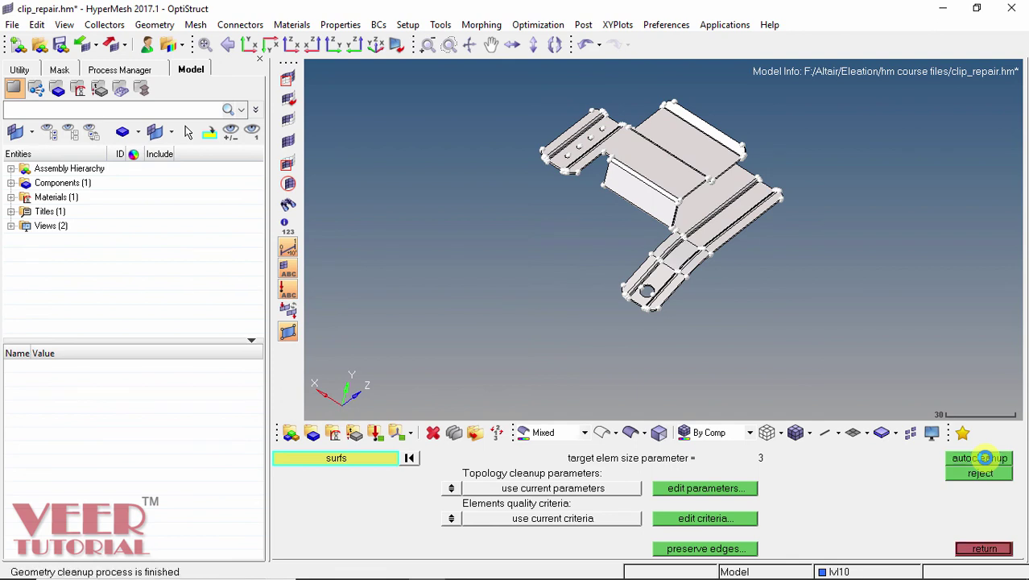
pyautogui.click(984, 548)
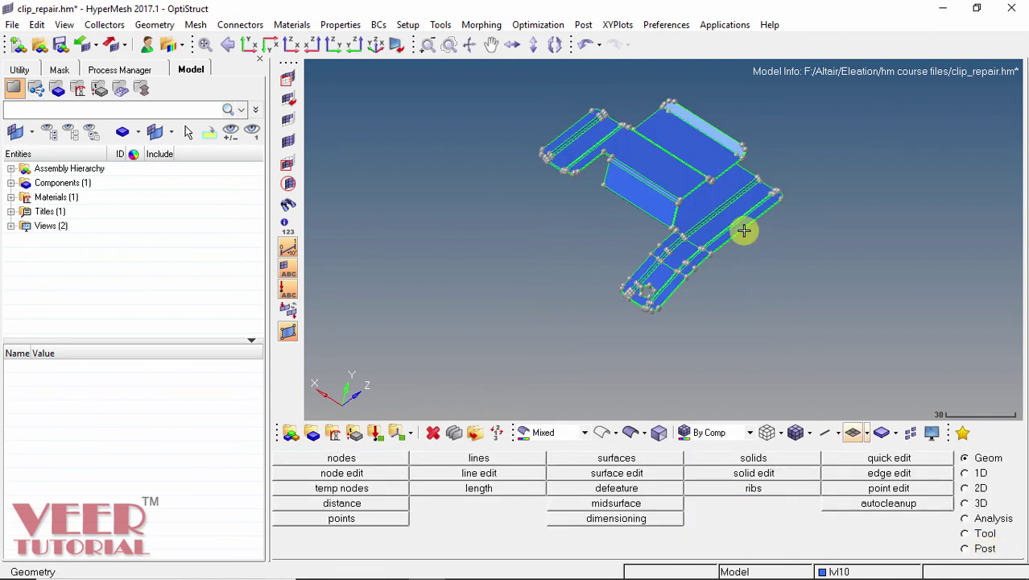